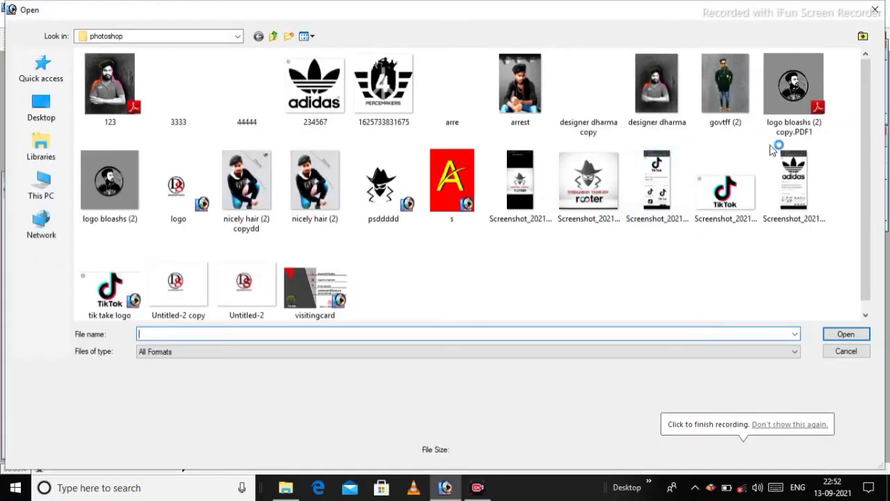
Step: Open the TikTok logo screenshot as a reference and place a blank 8 x 10 Untitled-1 to its right
double_click(725, 184)
key(ctrl+minus)
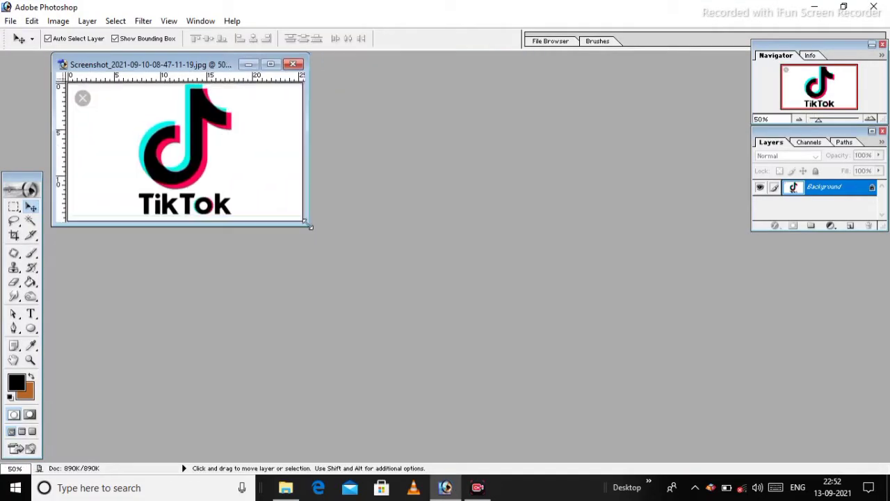
key(ctrl+m)
click(839, 256)
key(ctrl+n)
click(499, 146)
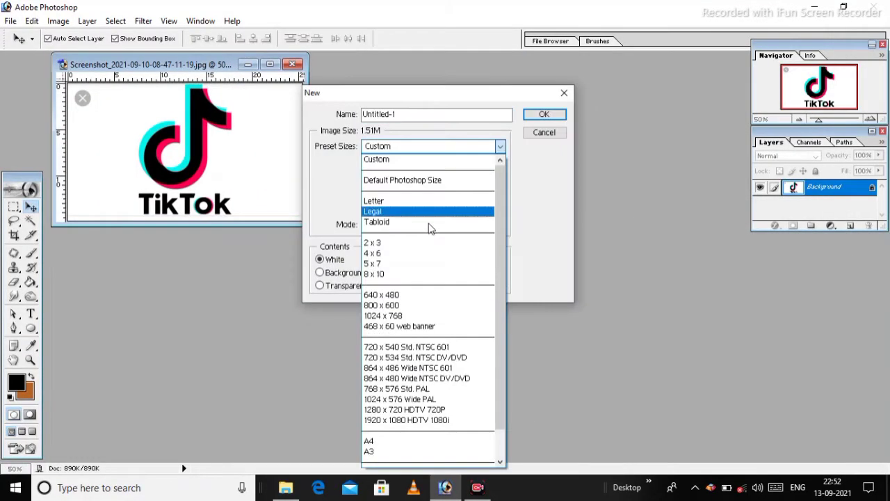
click(427, 275)
click(545, 115)
drag(238, 63, 520, 62)
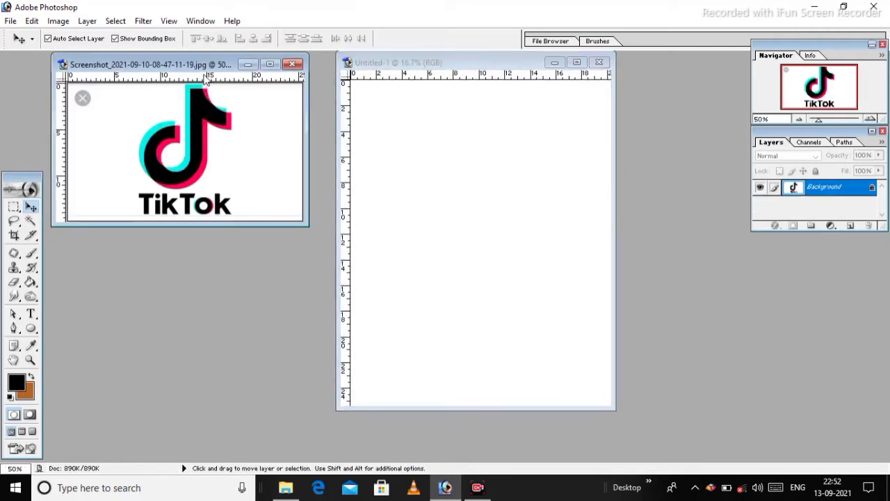
Step: Lay four horizontal and three vertical guides across Untitled-1 to frame the note
drag(207, 63, 218, 115)
drag(366, 75, 371, 144)
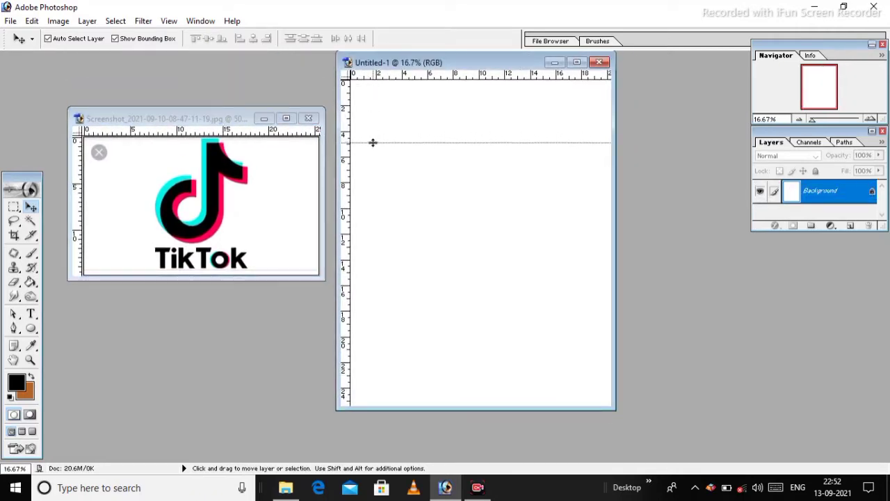
drag(436, 89, 459, 183)
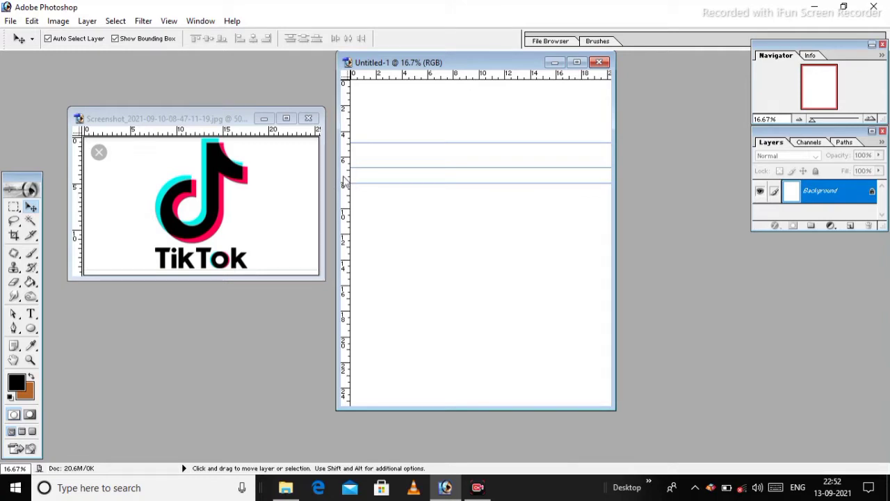
drag(345, 182, 457, 210)
drag(346, 200, 476, 217)
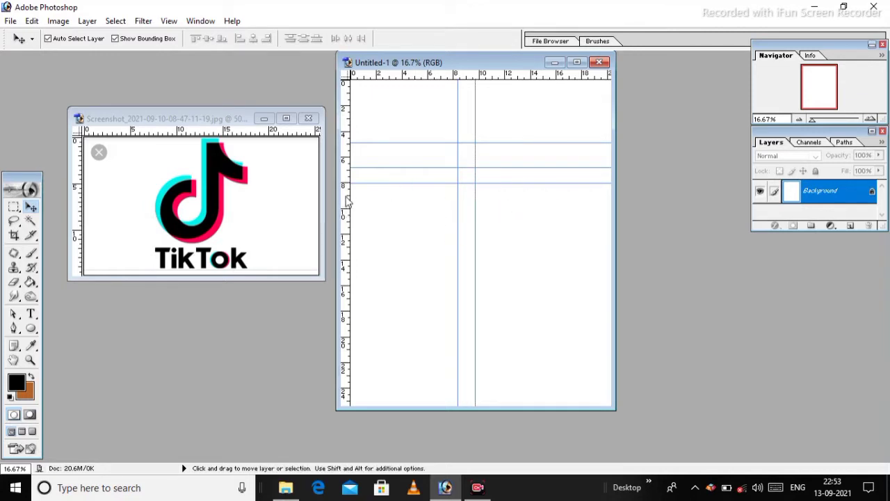
drag(528, 191, 511, 199)
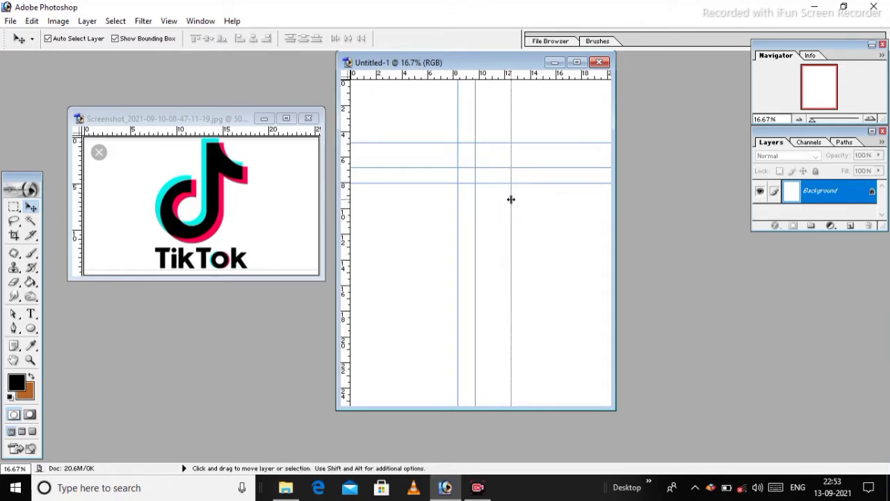
drag(443, 77, 458, 234)
Step: Trace the note's straight stem and curved flag with the Pen tool on the guide intersections
key(p)
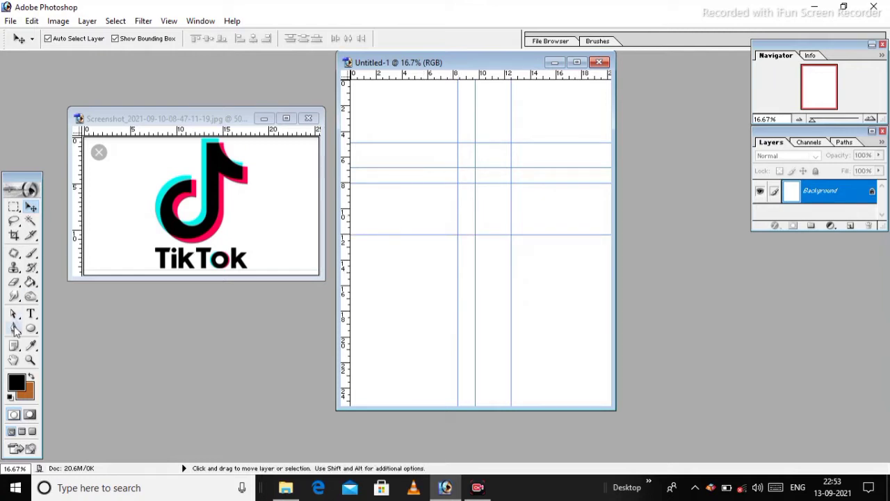
click(457, 142)
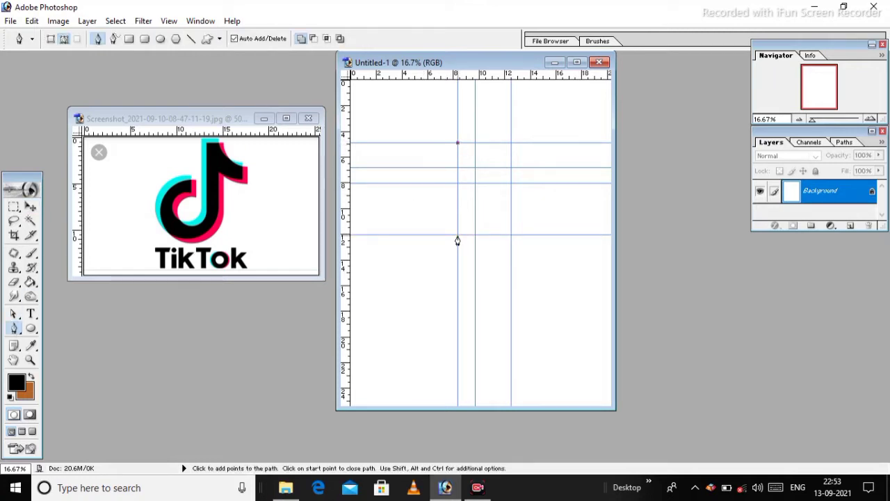
click(457, 235)
key(ctrl+plus)
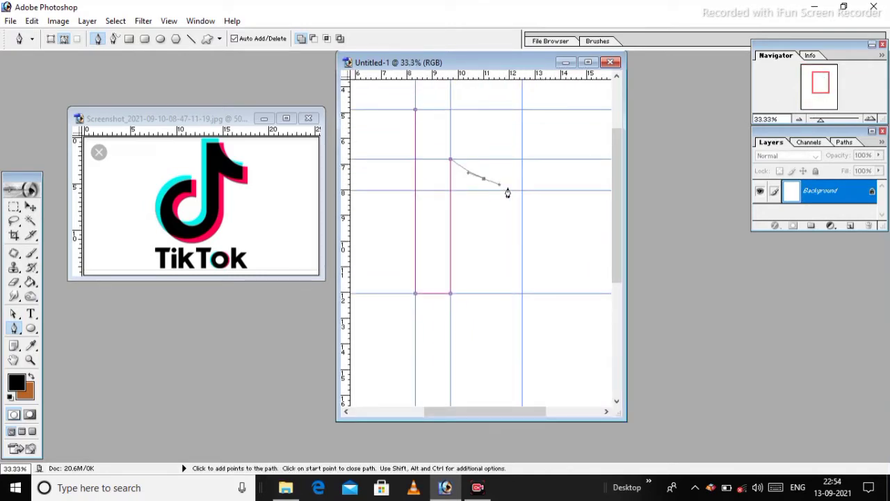
click(522, 190)
click(415, 110)
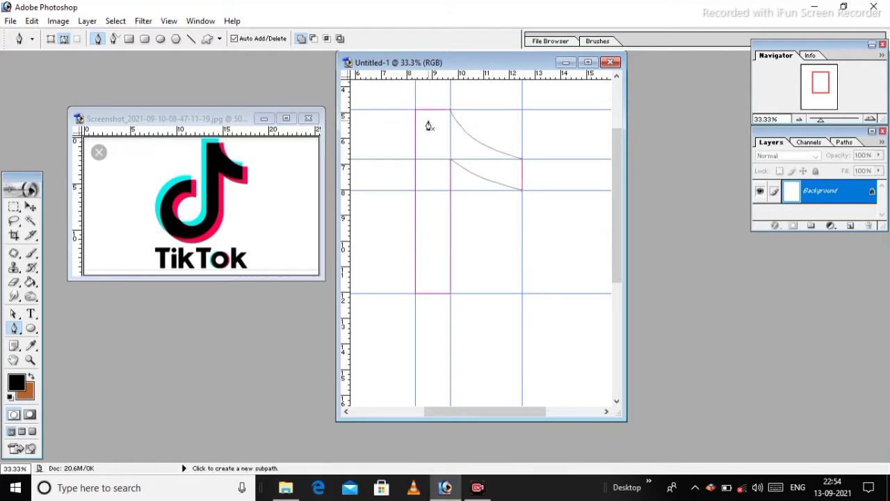
Step: Turn the outline into a selection and fill it black on a new Layer 1
key(ctrl+Return)
click(32, 283)
click(850, 225)
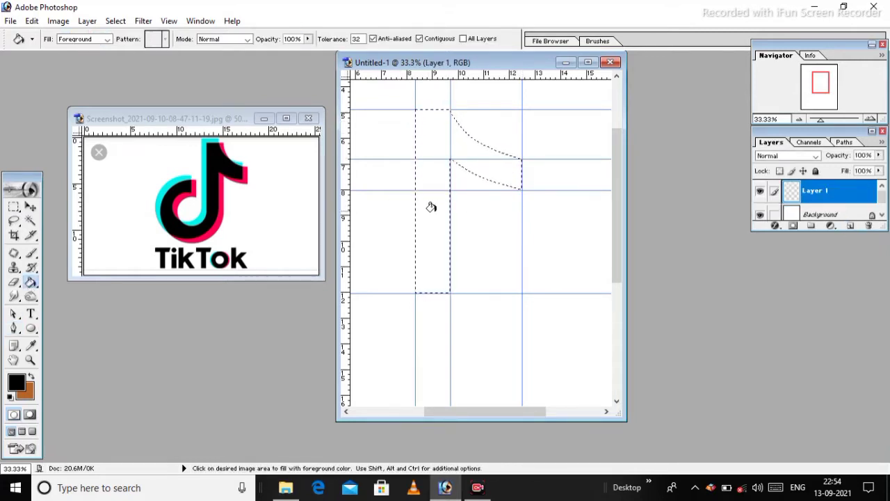
click(431, 204)
click(14, 206)
key(ctrl+d)
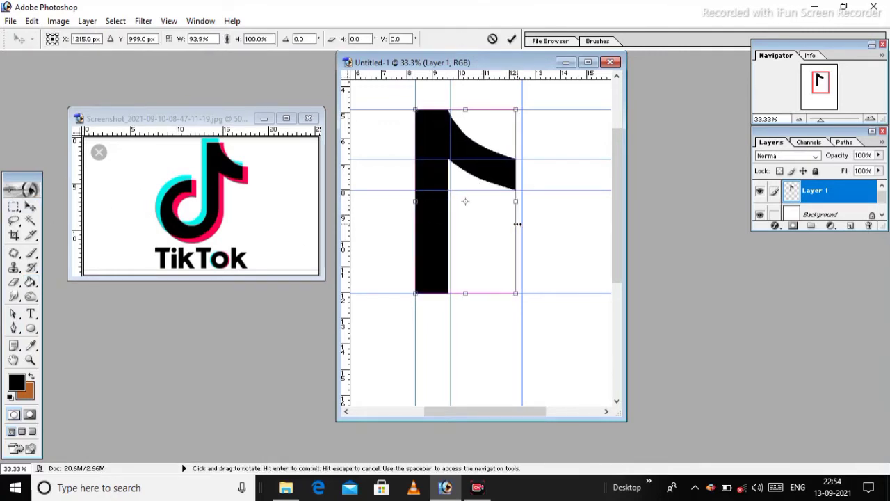
key(ctrl+shift+d)
Step: Draw a circle at the stem's base on a new Layer 2 and fill it black
click(14, 207)
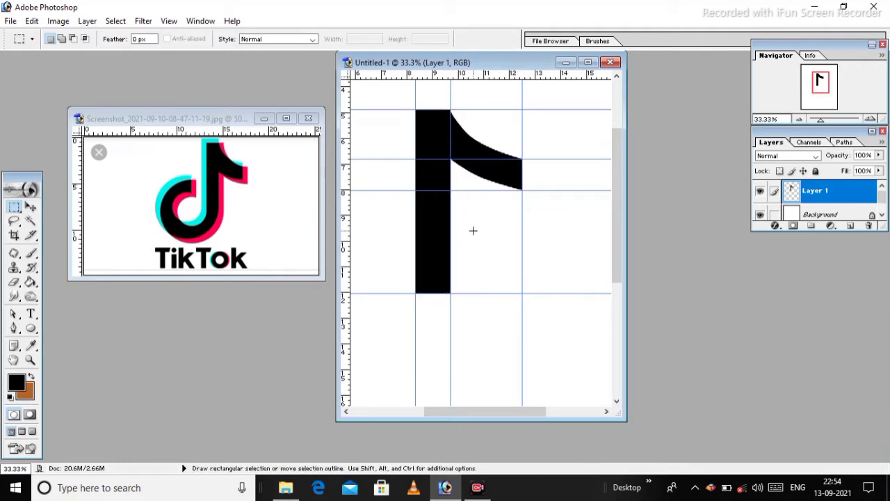
key(ctrl+minus)
key(ctrl+minus)
key(ctrl+minus)
click(30, 329)
click(850, 225)
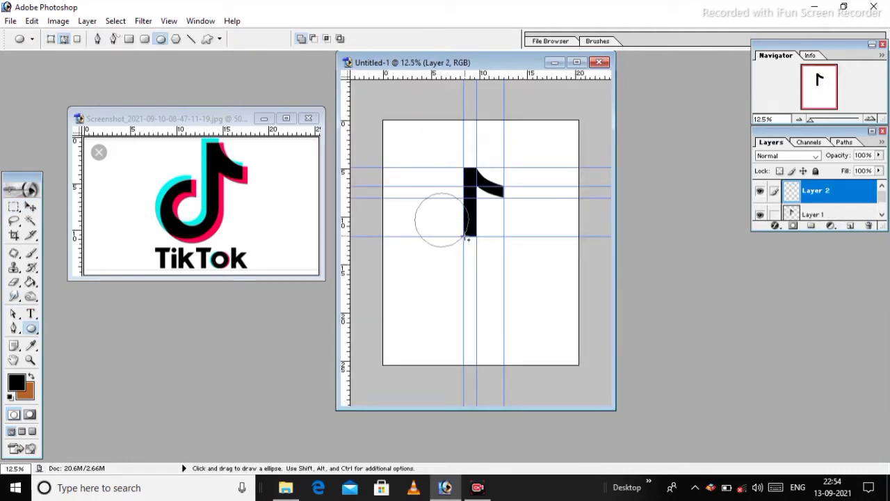
key(ctrl+plus)
key(ctrl+minus)
click(30, 282)
click(439, 221)
click(14, 206)
Step: Inspect the black circle up close, select the note's layers, and zoom back out
key(ctrl+plus)
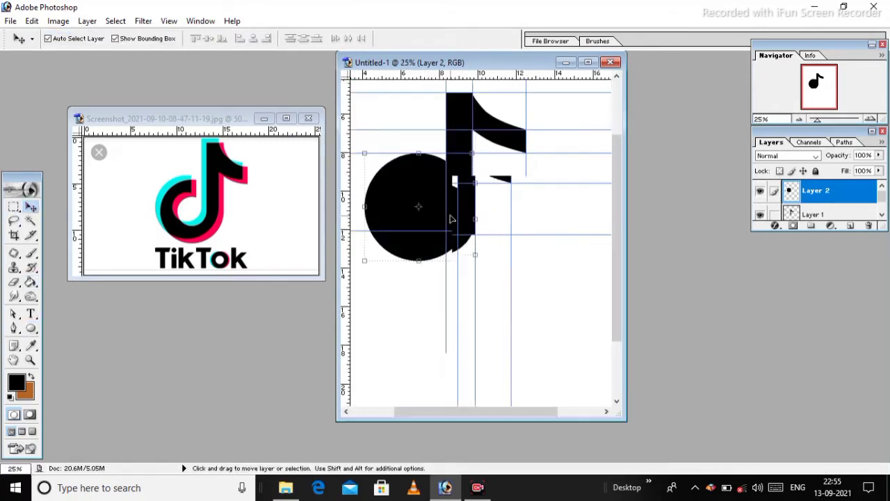
click(506, 223)
click(463, 185)
click(415, 251)
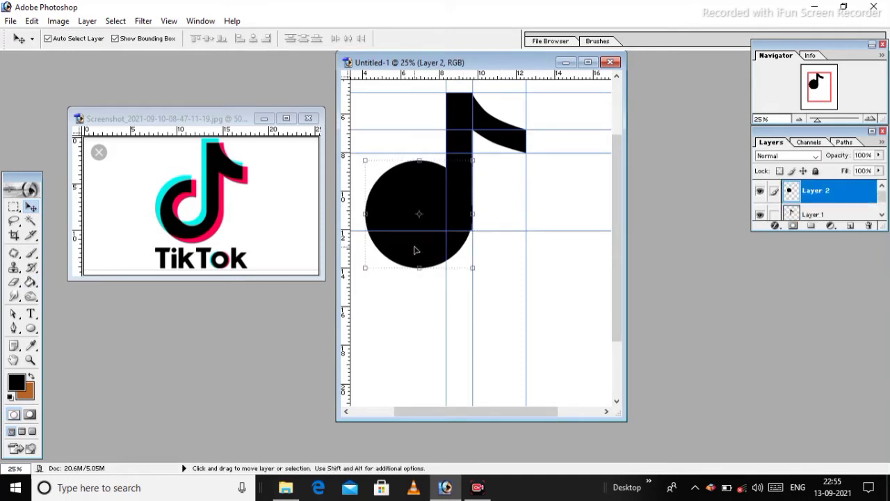
click(506, 251)
key(ctrl+minus)
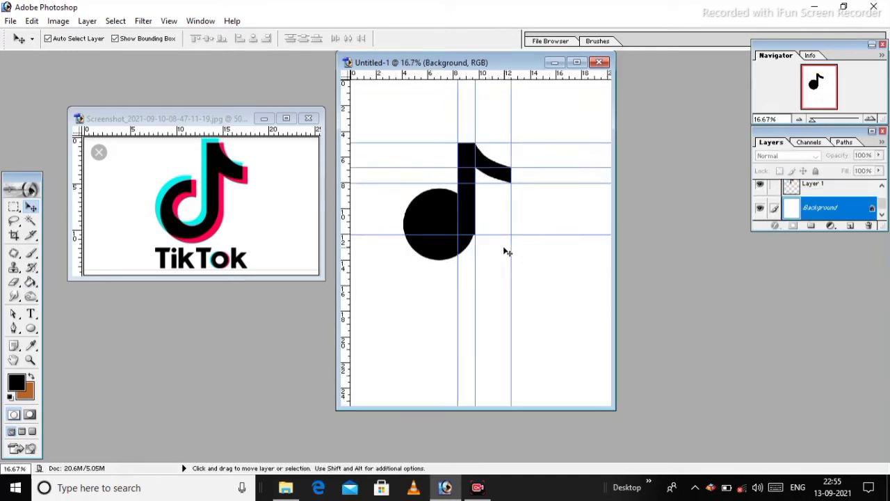
Step: Zoom in on the stem-circle joint and switch between the circle and stem layers
click(471, 200)
key(ctrl+alt+0)
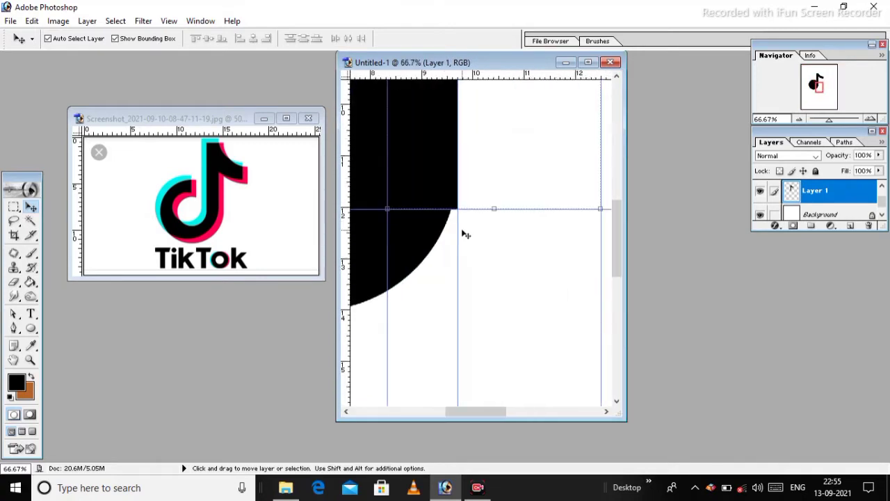
key(ctrl+j)
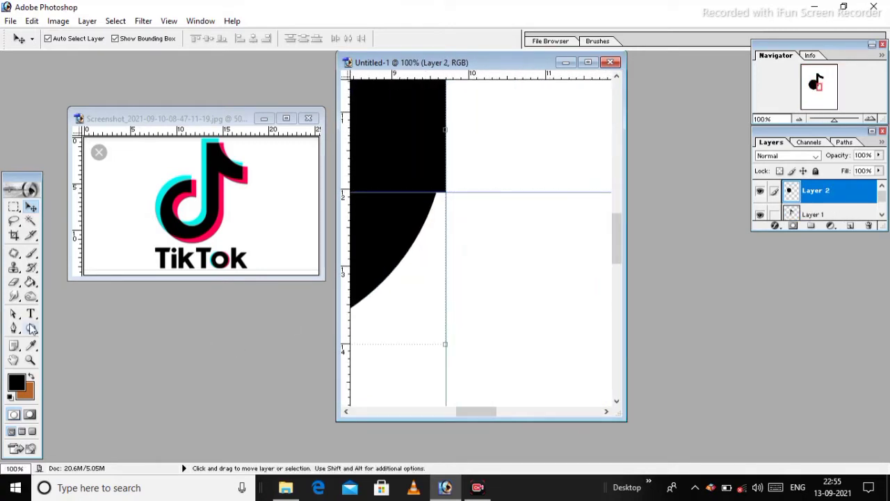
right_click(422, 109)
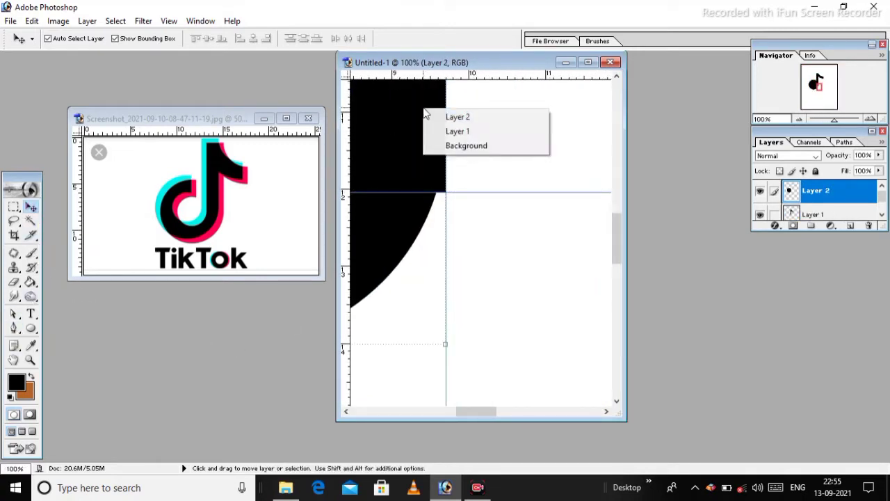
click(431, 115)
key(ctrl+minus)
key(ctrl+minus)
key(ctrl+minus)
key(ctrl+plus)
key(ctrl+plus)
key(ctrl+plus)
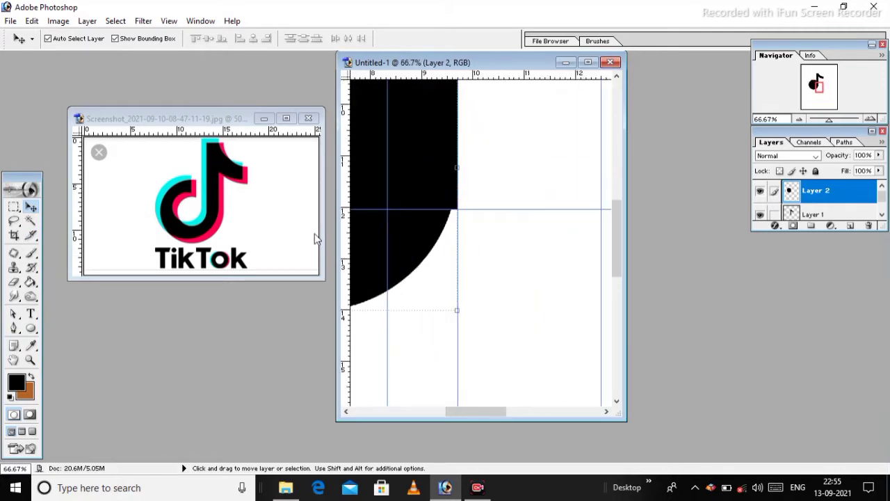
key(alt+bracketleft)
Step: Trace a curved path where the head meets the stem and make it a selection
key(p)
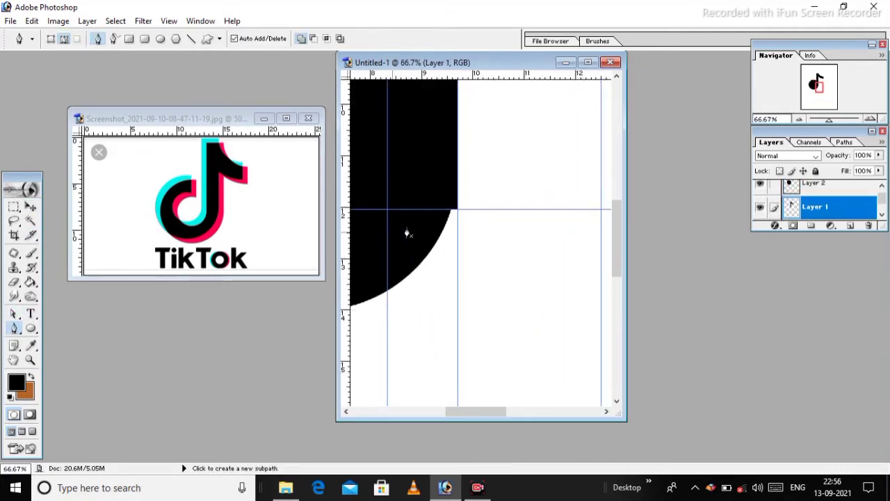
click(456, 209)
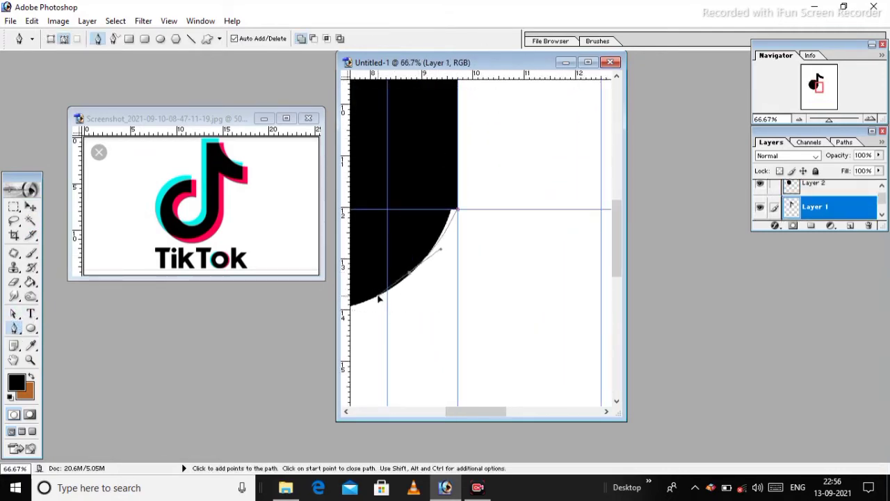
drag(374, 294, 373, 297)
click(452, 212)
key(ctrl+Return)
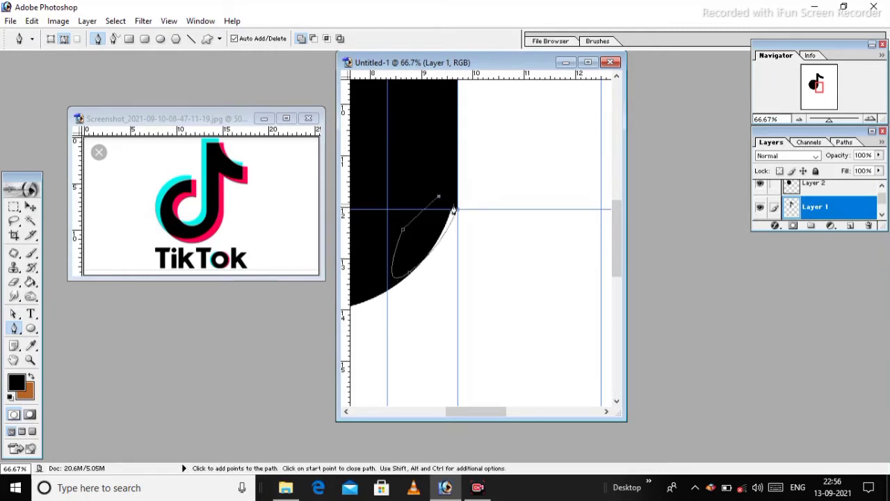
click(31, 281)
Step: Make the circle's Layer 2 active through the Move tool's right-click layer list
key(m)
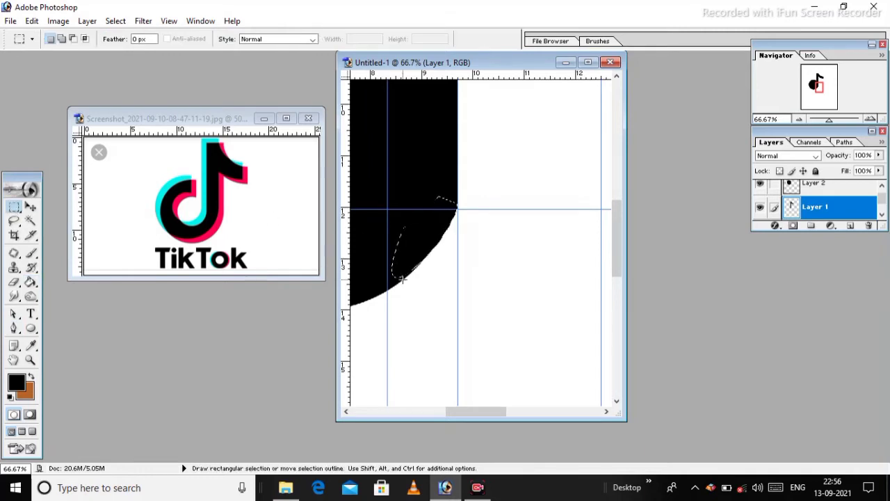
click(31, 206)
key(ctrl+minus)
key(ctrl+minus)
key(ctrl+minus)
right_click(464, 141)
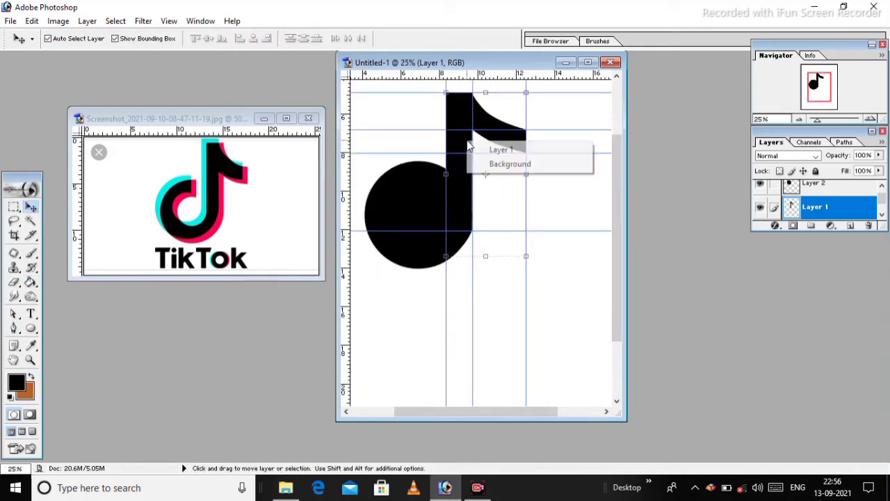
right_click(394, 205)
click(424, 208)
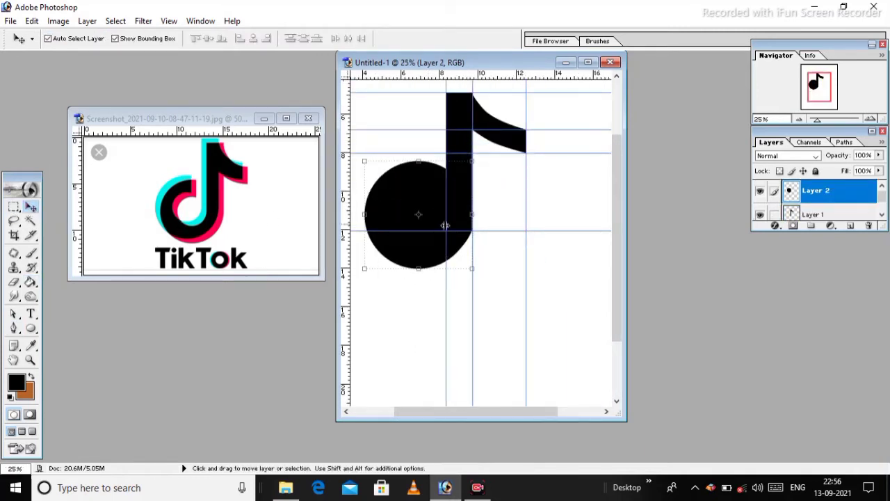
Step: Merge the linked circle and stem layers and set a 300 px Eraser
click(87, 21)
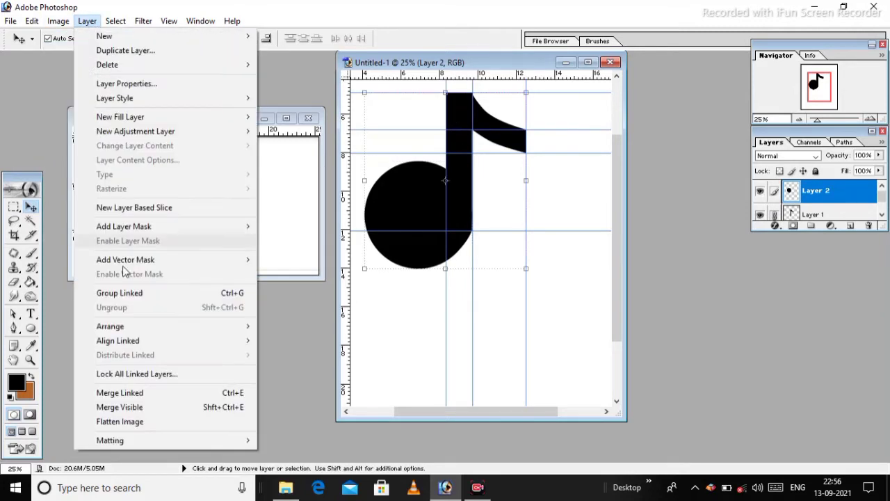
click(120, 394)
key(e)
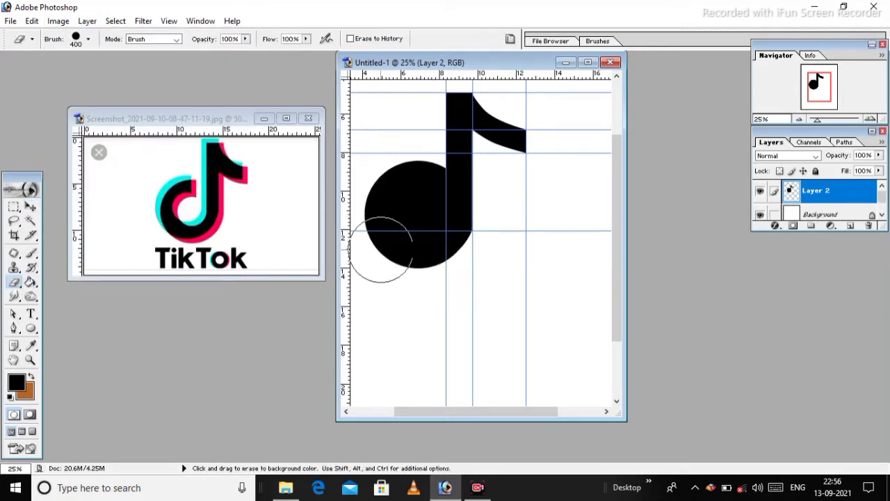
key(bracketleft)
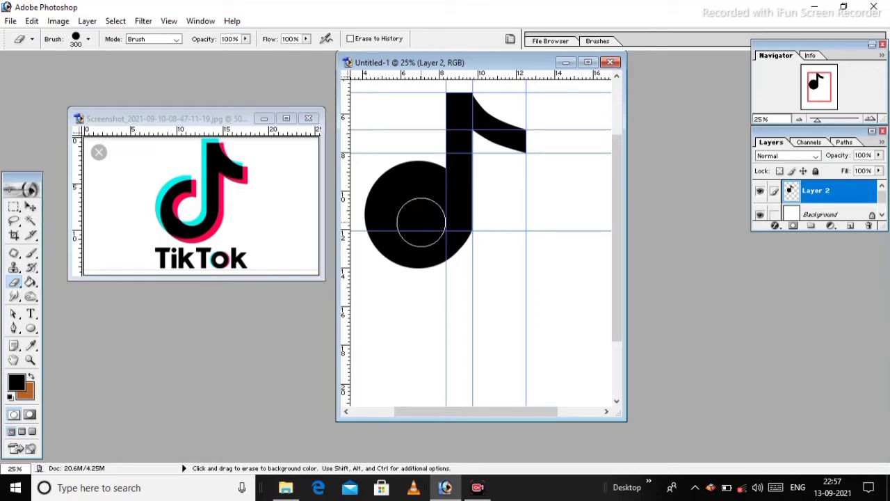
Step: Erase a round hole in the note's circle and add guides marking its centre
key(ctrl+plus)
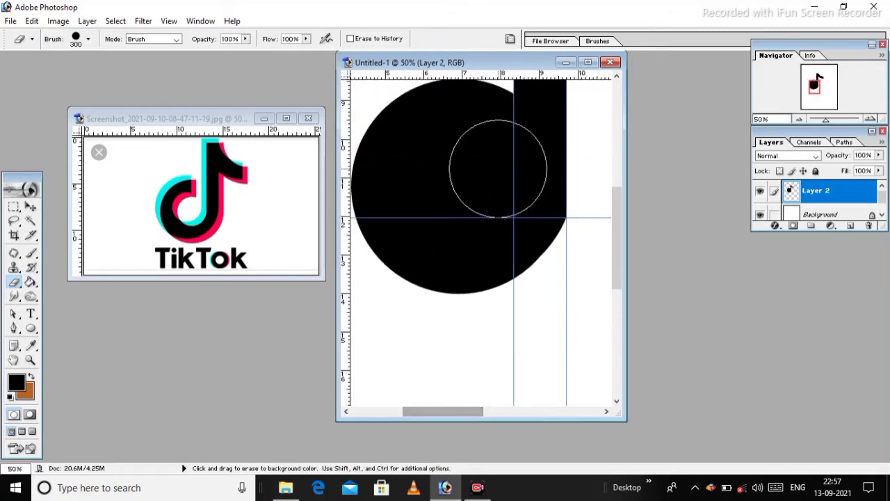
scroll(477, 162, left, 3)
click(465, 207)
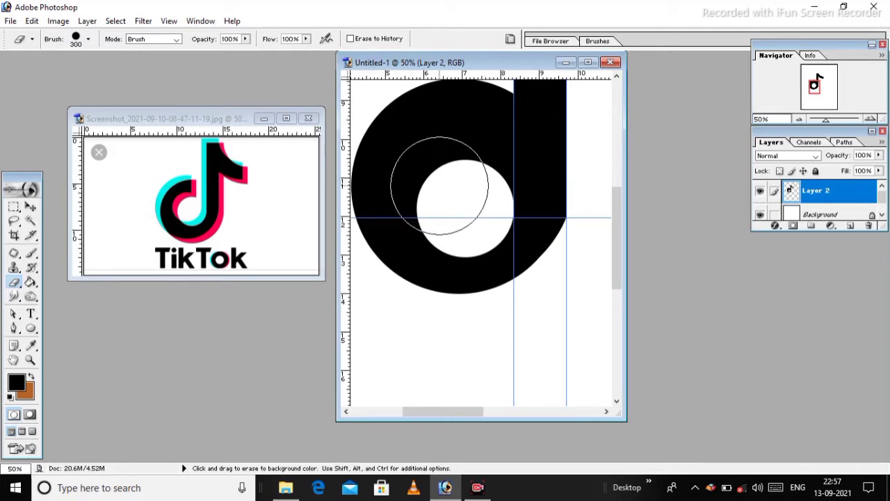
drag(439, 182, 460, 186)
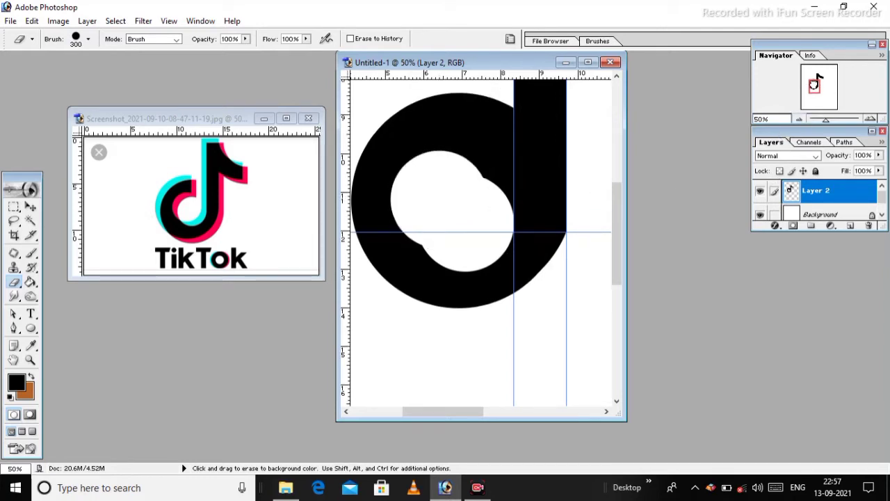
scroll(480, 236, up, 5)
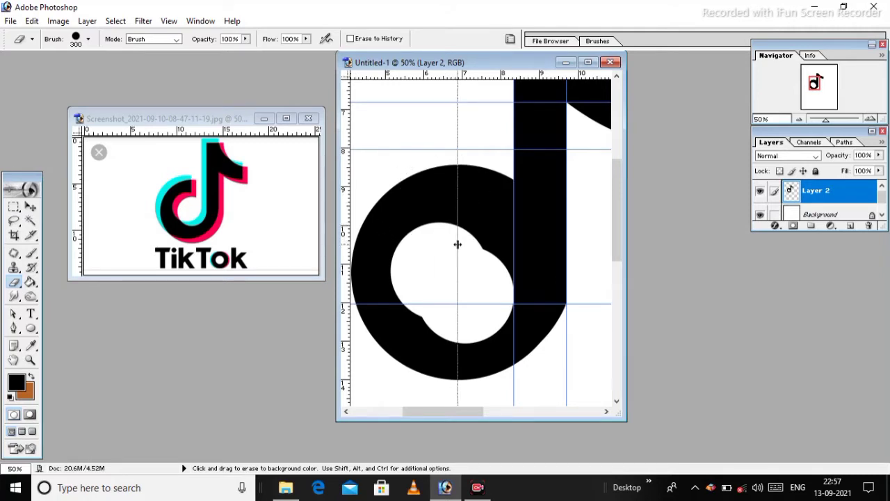
drag(452, 241, 457, 244)
mouse_move(446, 62)
mouse_down()
mouse_move(449, 202)
mouse_move(451, 180)
mouse_move(479, 240)
mouse_up()
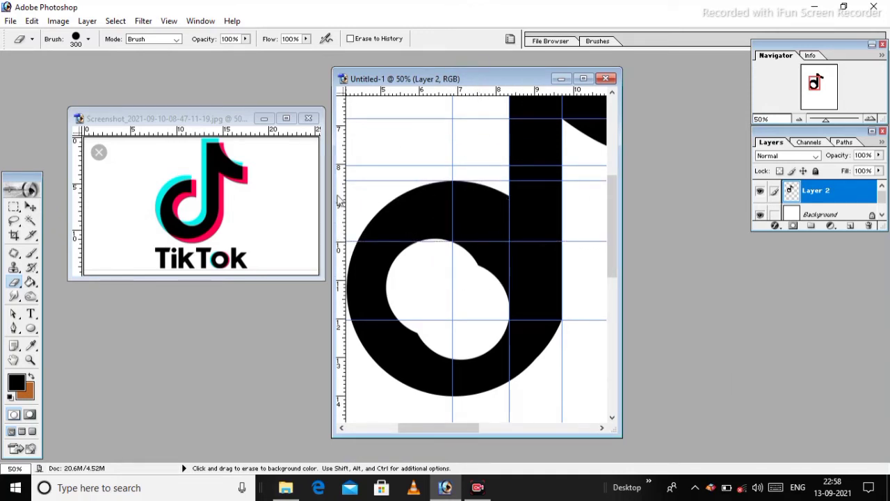
Step: Outline the ring's upper-right part with the Pen tool and cut it away
click(14, 328)
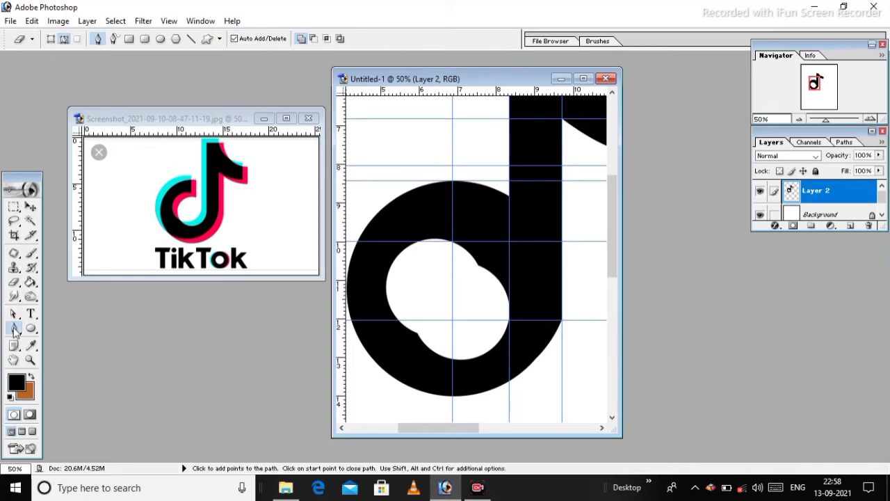
click(453, 182)
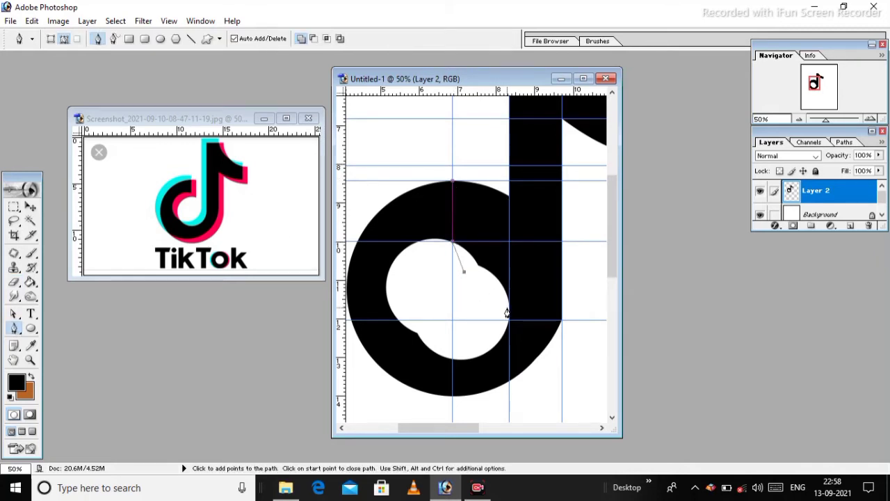
click(509, 182)
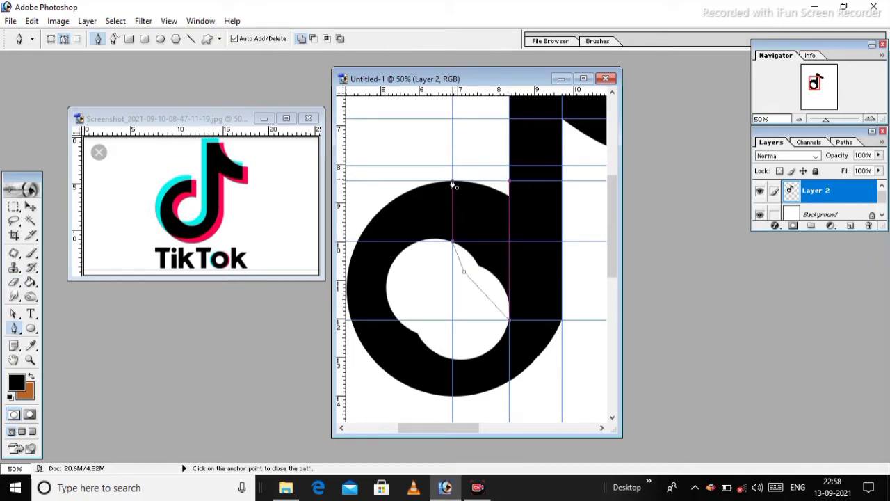
click(452, 182)
key(ctrl+Return)
key(m)
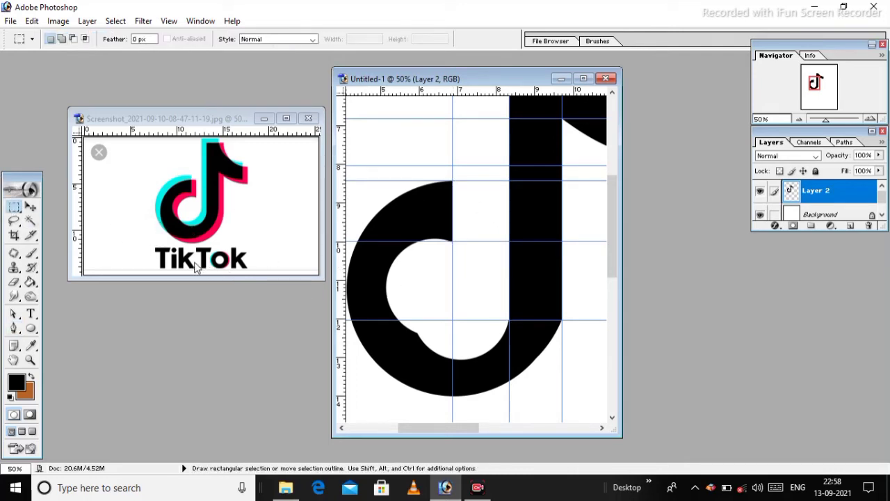
Step: Place a vertical guide along the hole's left edge and zoom in on it
click(14, 282)
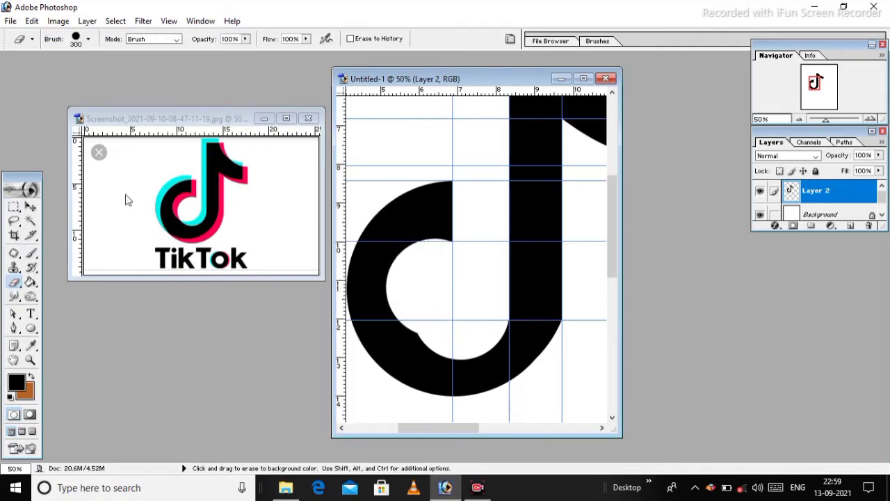
click(30, 207)
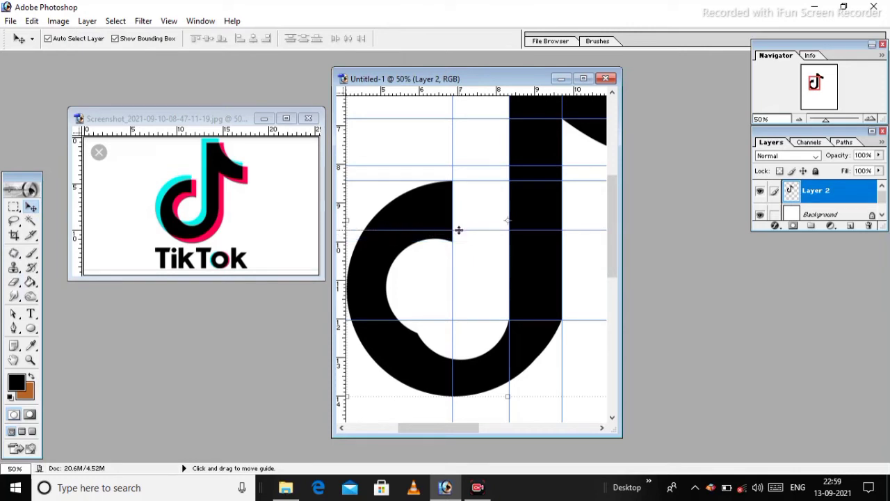
drag(374, 281, 385, 281)
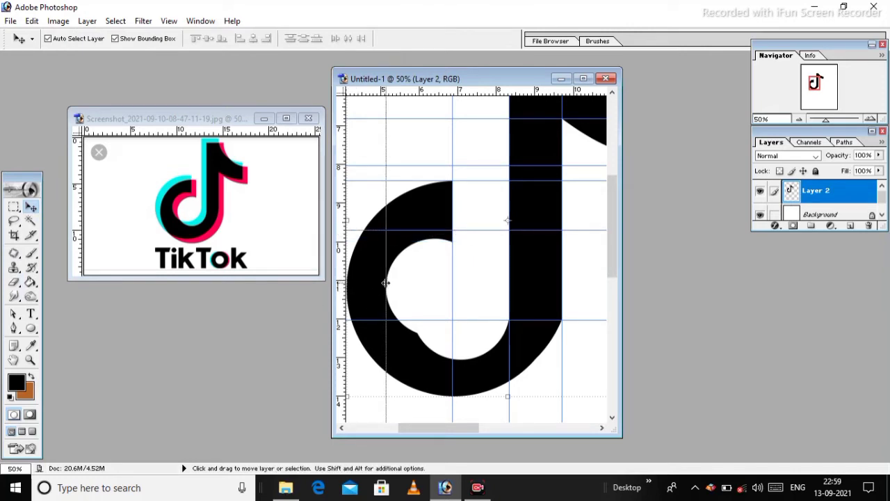
key(ctrl+plus)
Step: Trace a curve along the hole's upper edge, select it, and remove that area
click(14, 327)
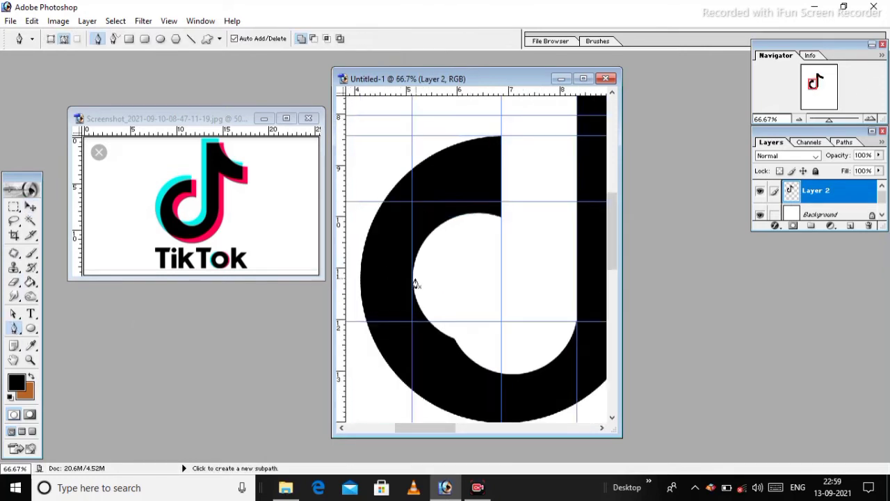
drag(501, 202, 594, 212)
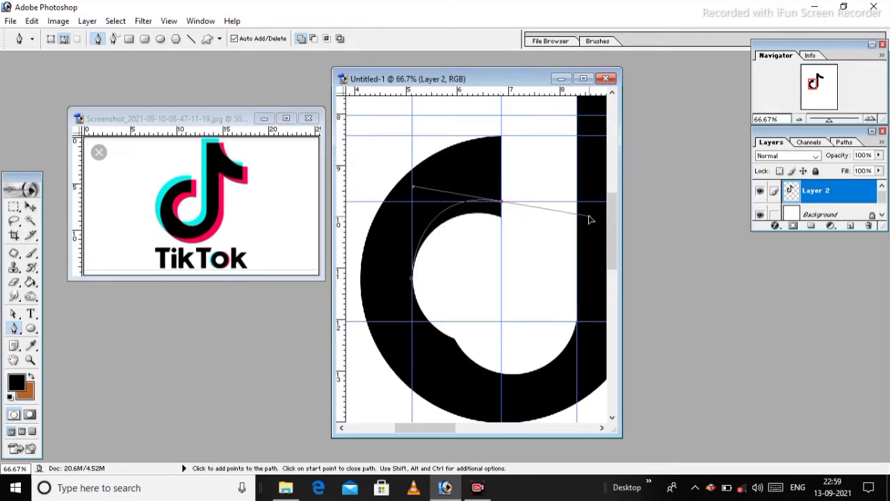
click(527, 267)
click(425, 303)
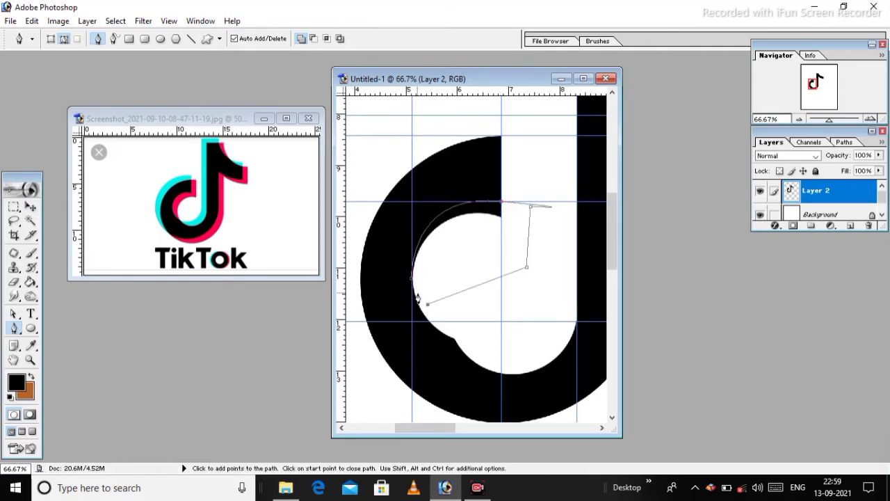
click(412, 279)
key(ctrl+Return)
click(14, 206)
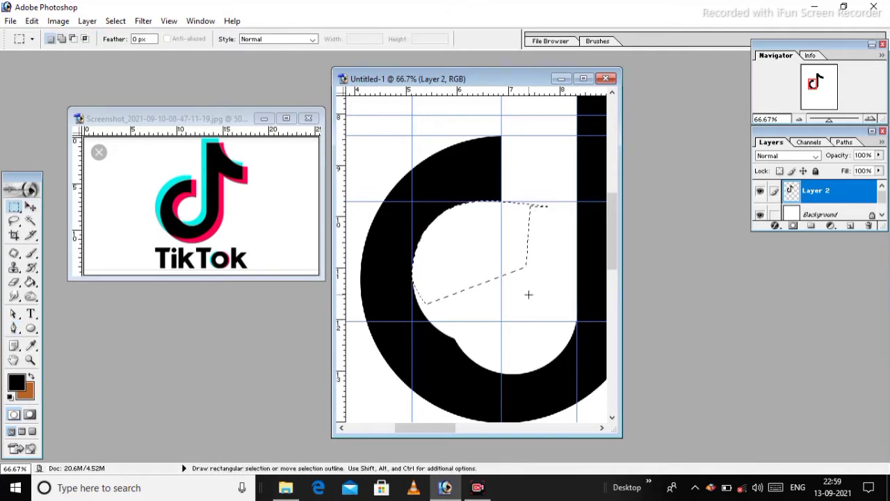
click(528, 294)
key(ctrl+minus)
key(ctrl+minus)
Step: Duplicate the note layer with the Move tool, cancelling the Duplicate Layer dialog
drag(819, 83, 809, 89)
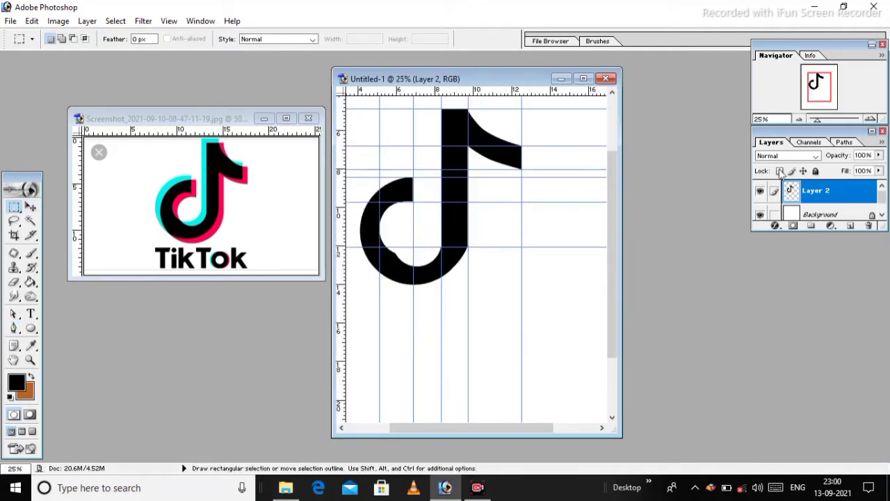
key(v)
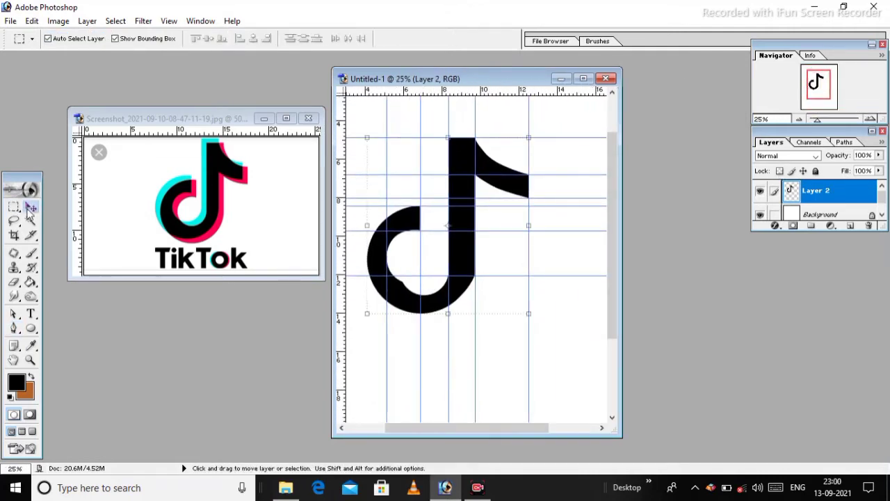
drag(461, 252, 447, 253)
click(83, 21)
click(111, 44)
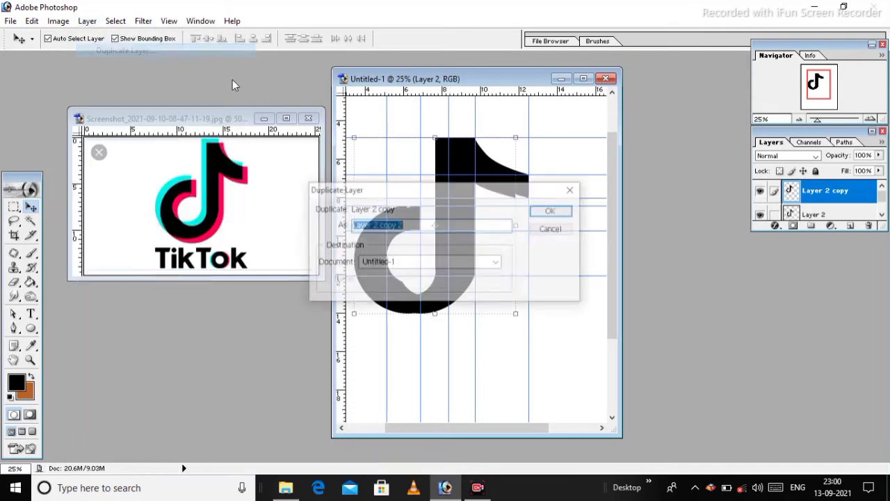
click(552, 230)
Step: Fill the copied note with pink sampled from the reference logo
click(30, 281)
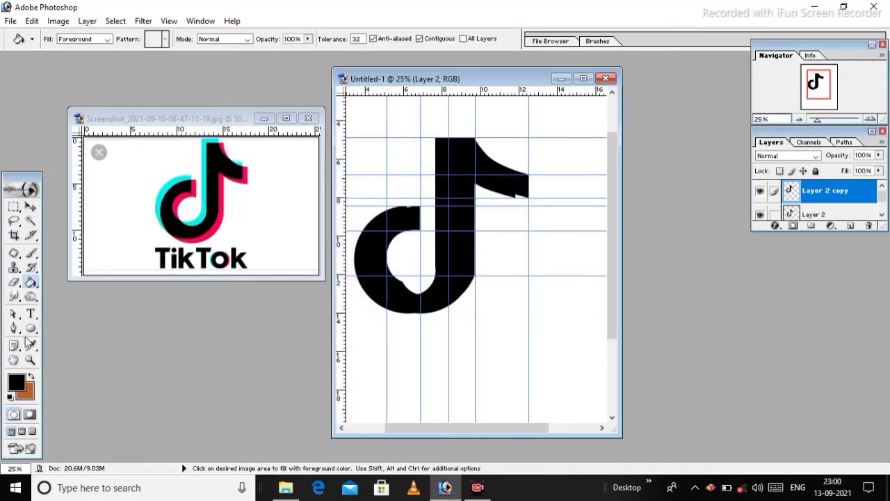
click(438, 204)
key(ctrl+z)
key(v)
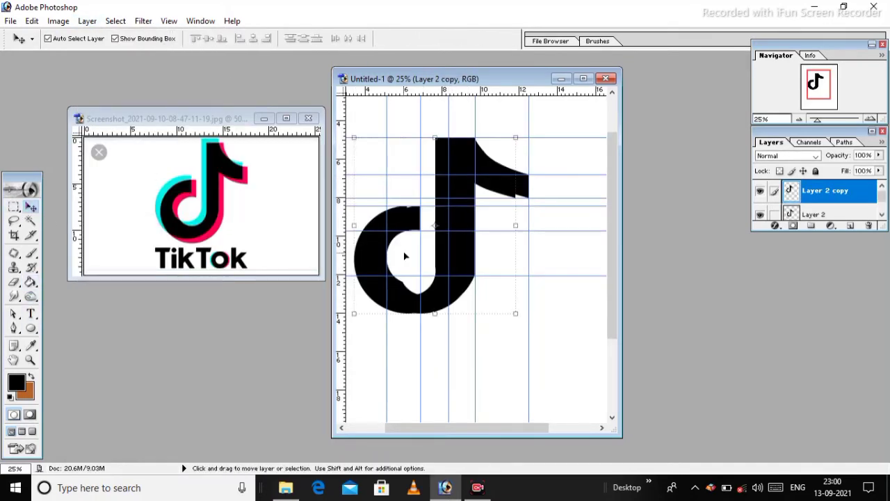
click(31, 281)
key(i)
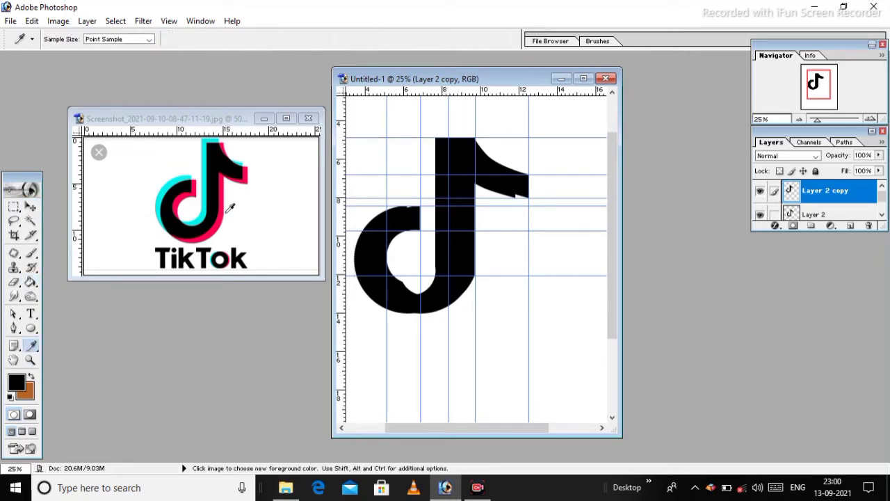
click(31, 281)
click(465, 246)
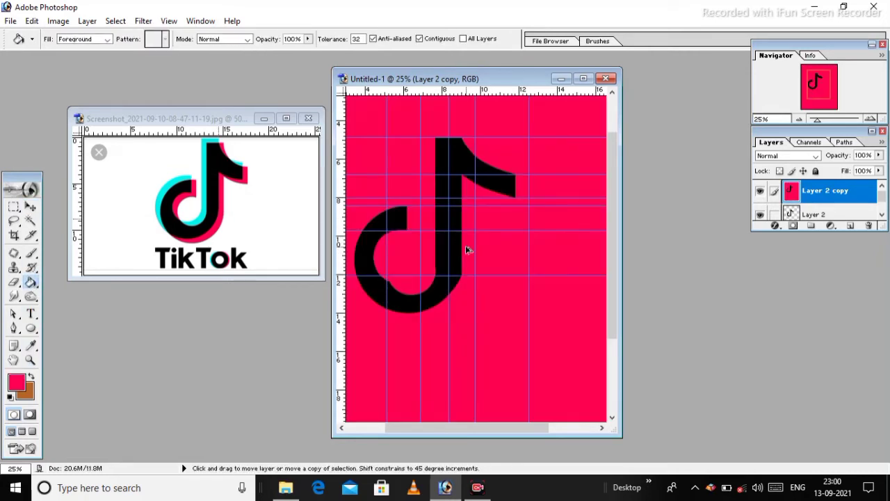
key(ctrl+z)
click(437, 261)
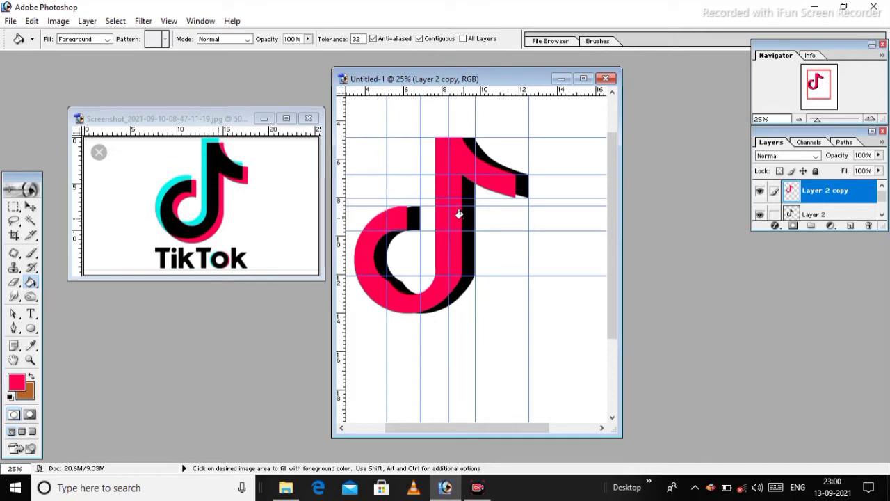
Step: Send the pink copy behind the black note and nudge it right
key(ctrl+bracketleft)
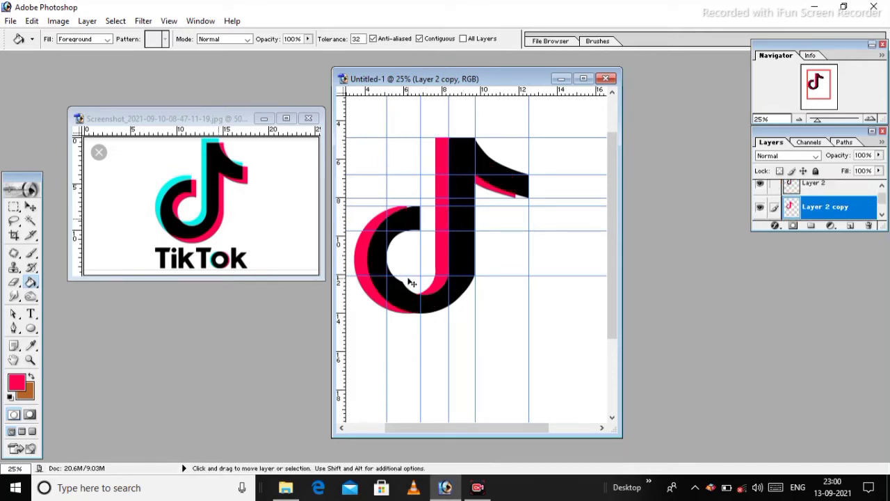
key(v)
key(shift+Right)
key(shift+Right)
key(shift+Right)
key(shift+Right)
key(shift+Right)
key(shift+Right)
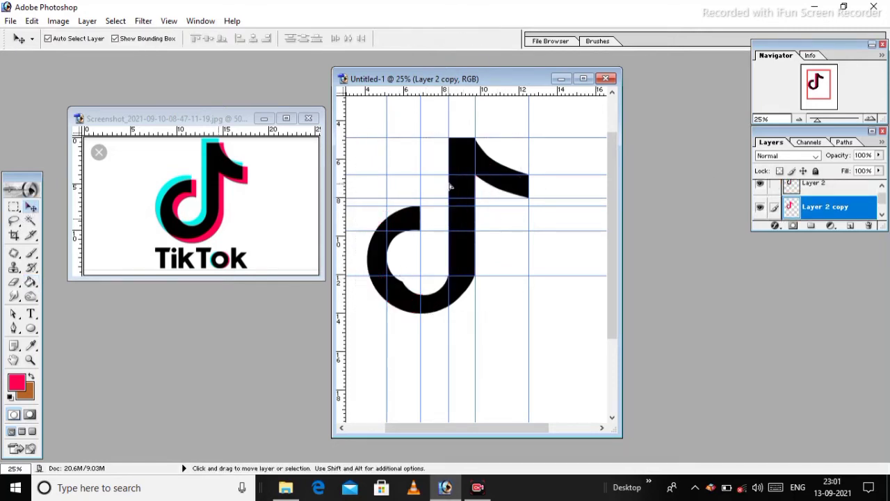
key(shift+Right)
key(shift+Right)
key(shift+Right)
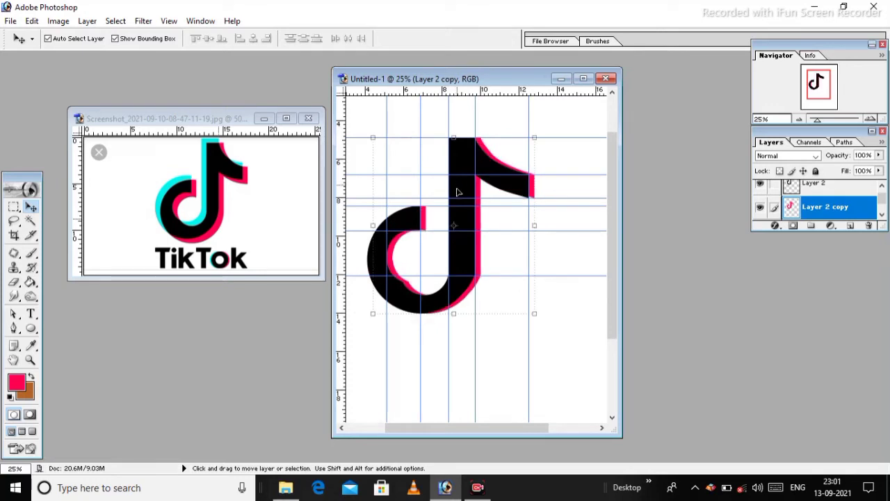
Step: Scale the pink copy so its edge shows right and below the black note
drag(534, 314, 538, 320)
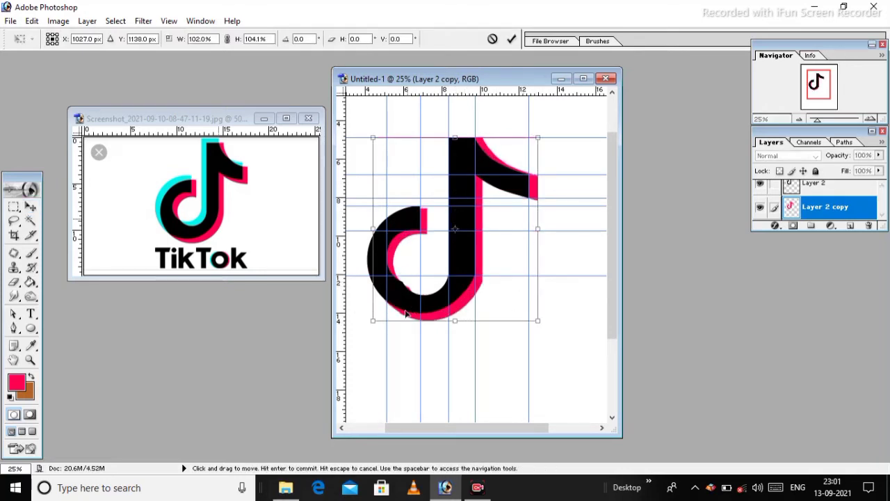
drag(373, 321, 371, 327)
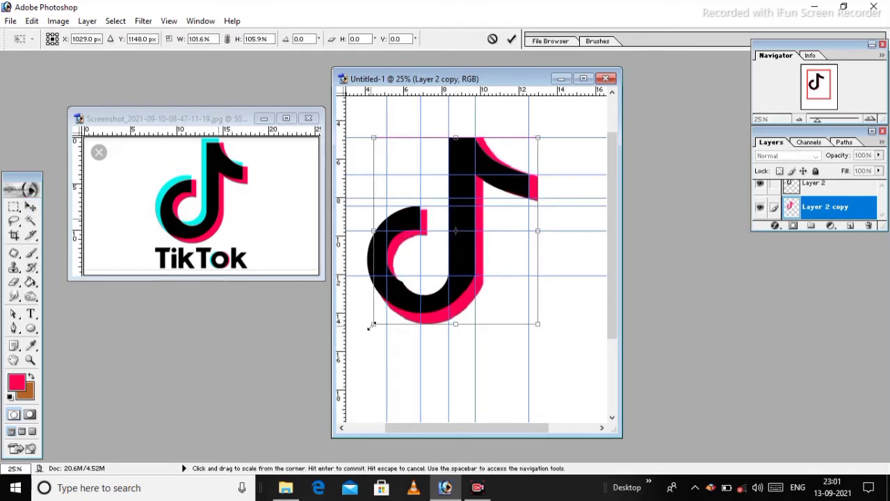
drag(537, 326, 534, 329)
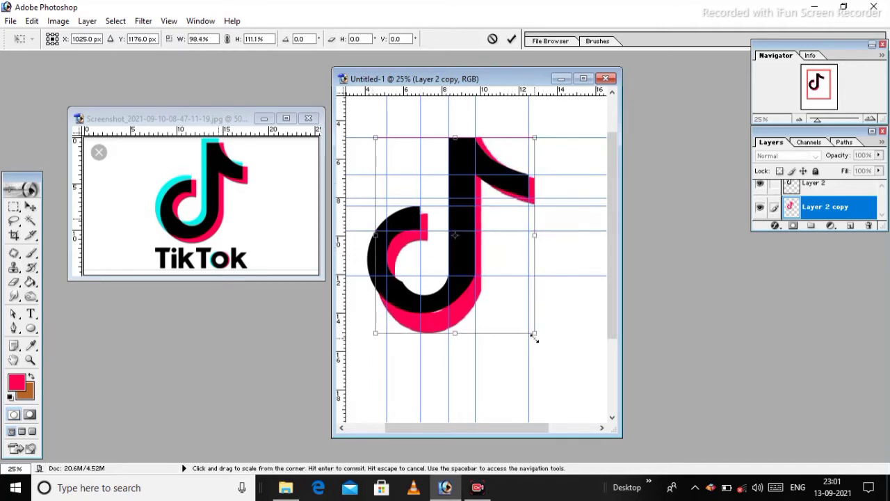
drag(456, 328, 460, 321)
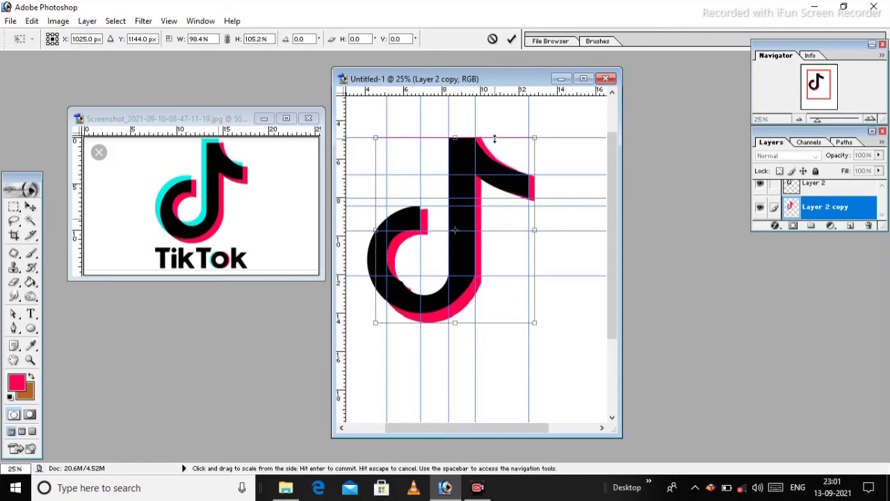
key(Return)
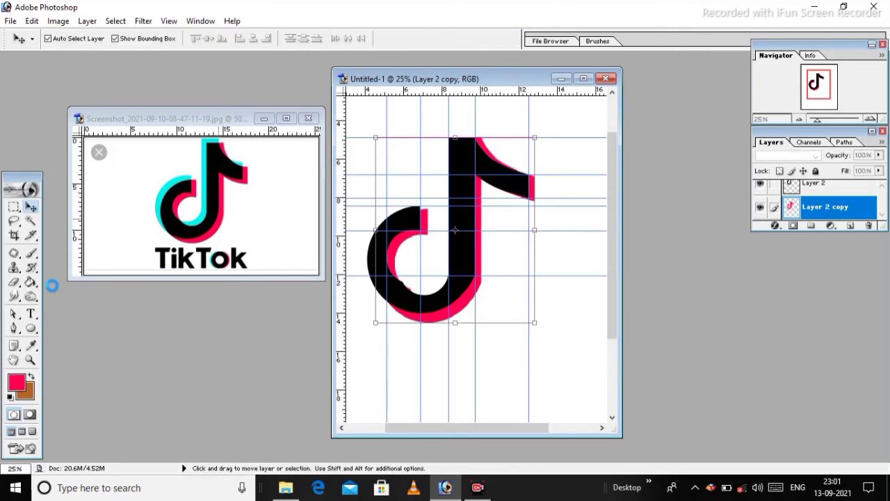
key(e)
key(bracketleft)
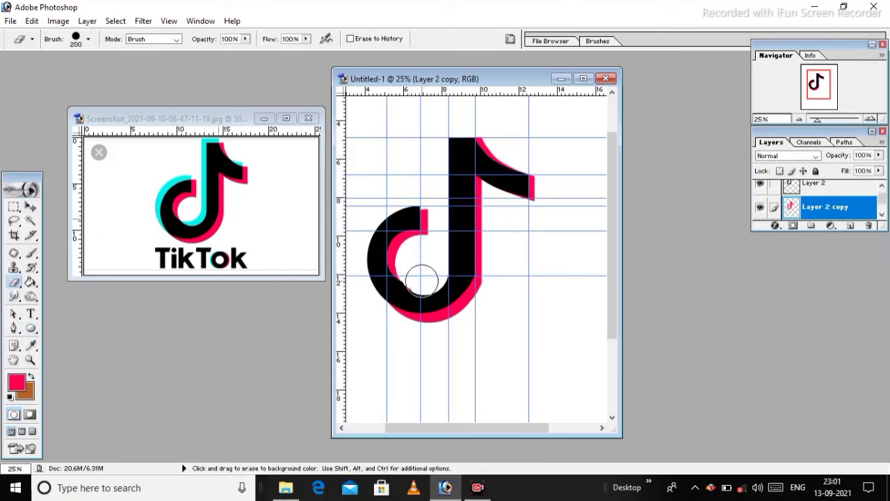
Step: Duplicate the black note and fill the copy with cyan sampled from the reference
key(v)
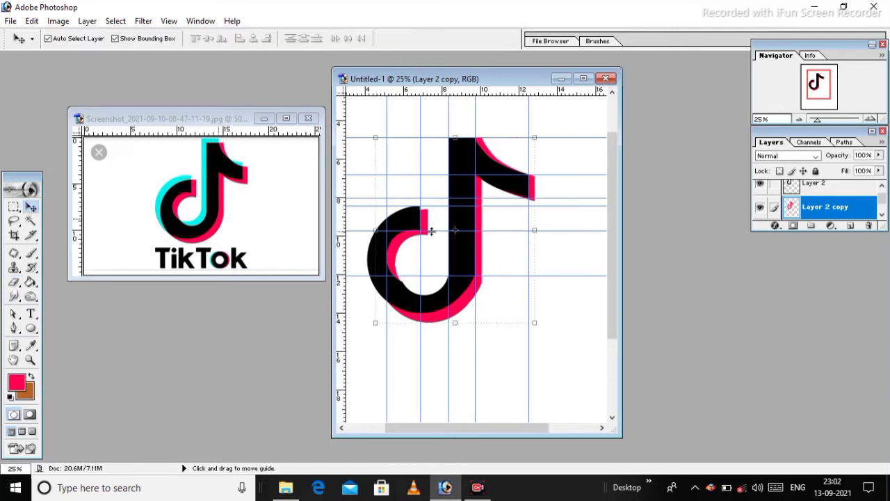
click(465, 253)
drag(465, 252, 459, 251)
key(g)
click(16, 382)
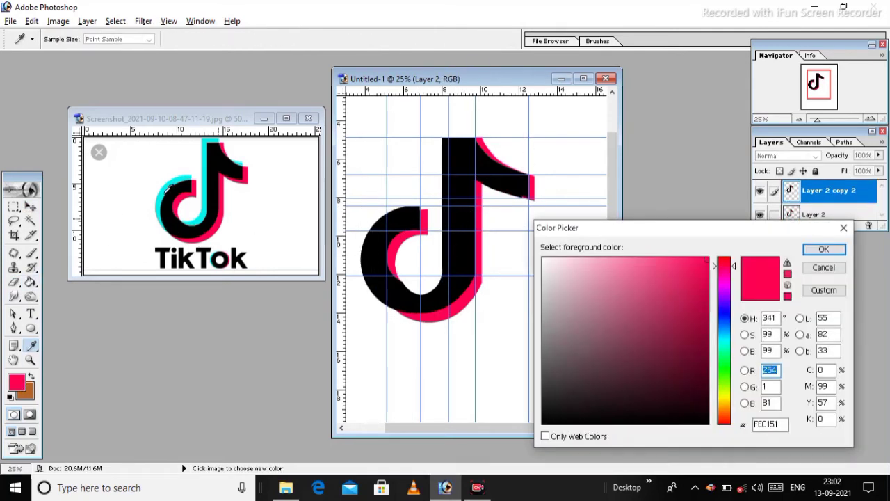
click(162, 194)
click(823, 246)
click(444, 238)
Step: Send the cyan copy behind the black note and nudge it up
key(v)
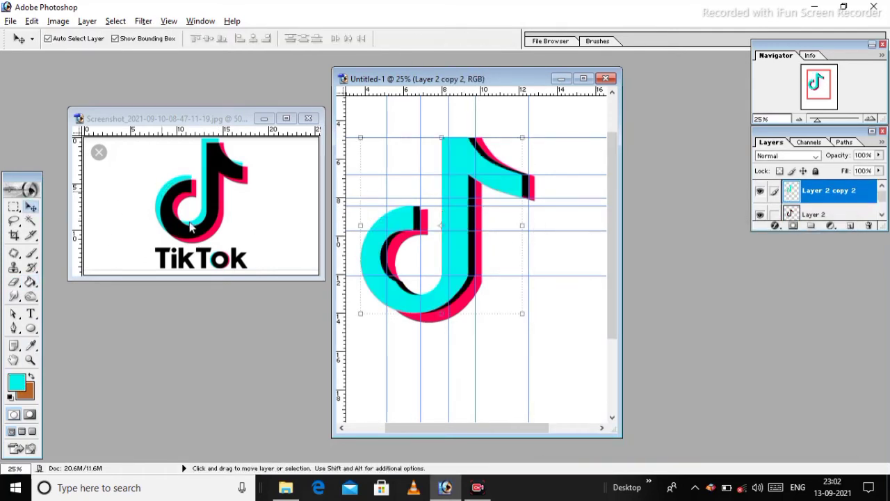
key(ctrl+bracketleft)
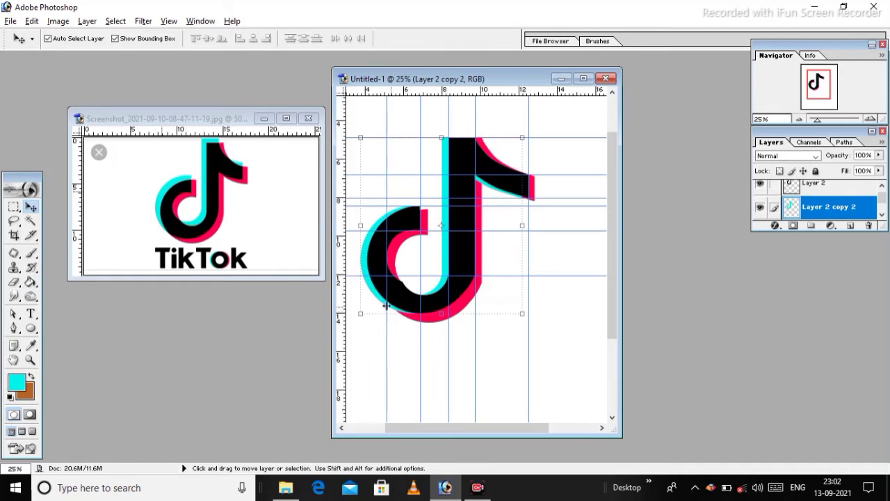
key(shift+Up)
key(shift+Up)
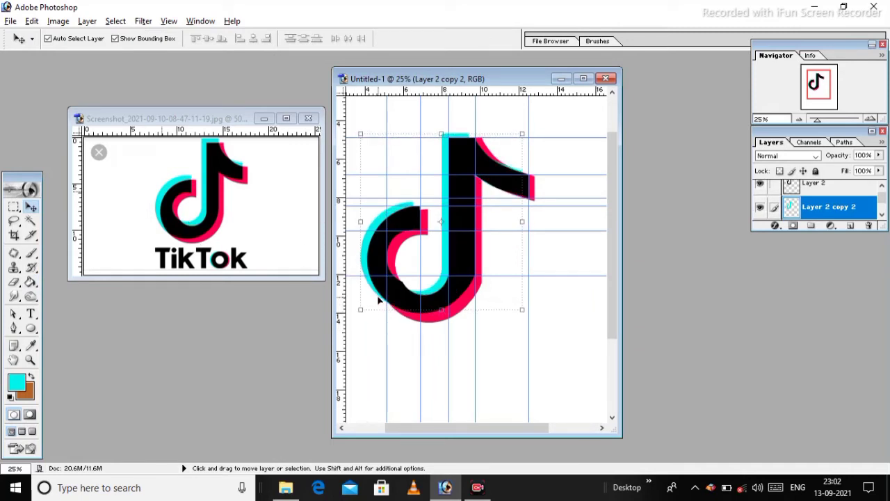
click(473, 169)
key(ctrl+plus)
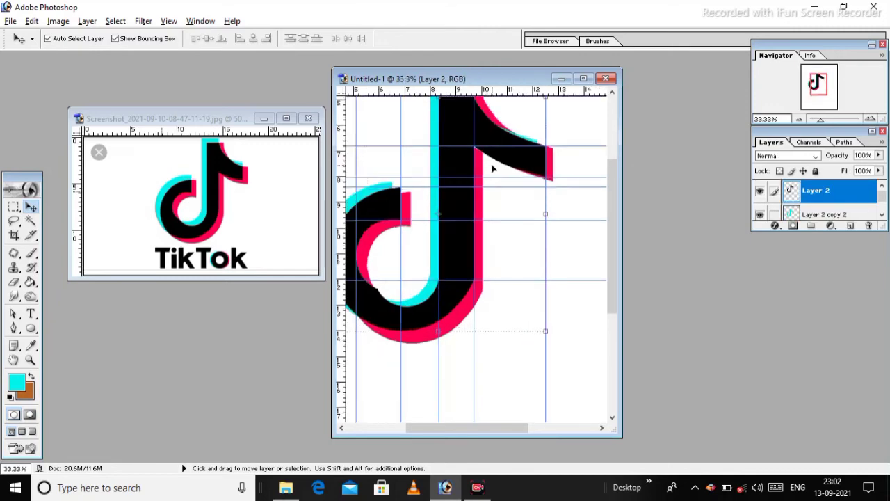
Step: Add a vertical guide lined up with the note flag's tip
key(f)
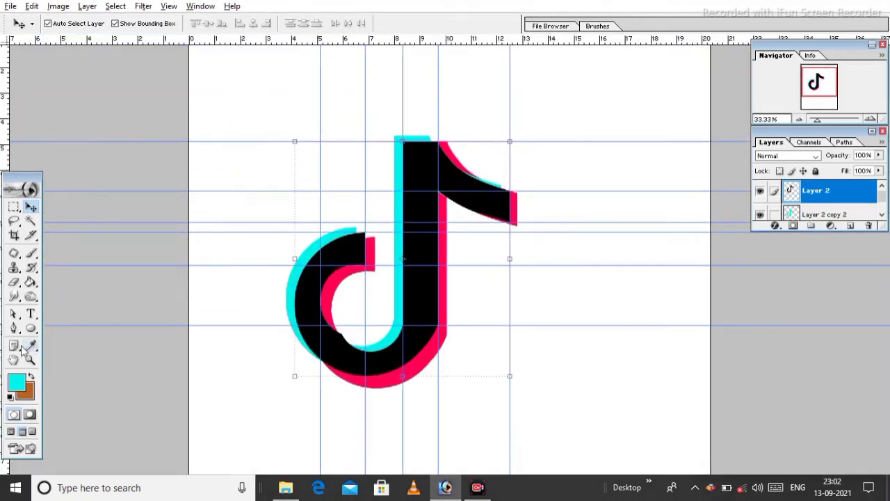
click(14, 328)
drag(4, 179, 497, 227)
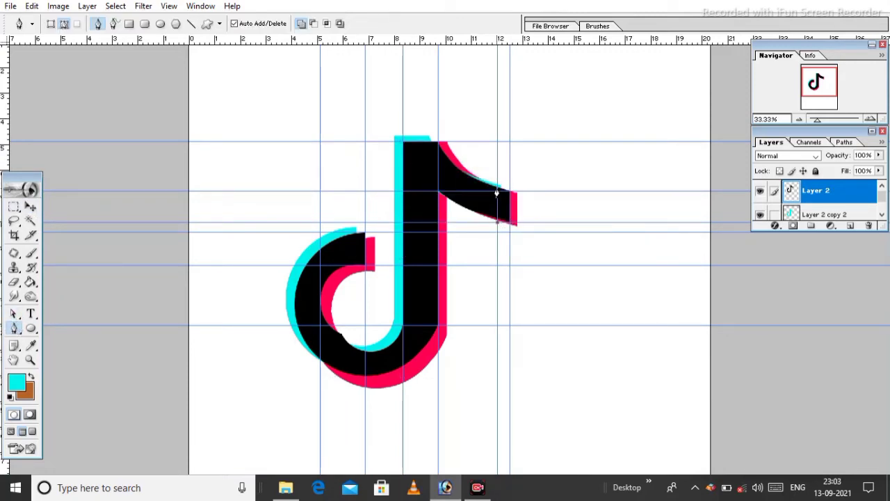
key(m)
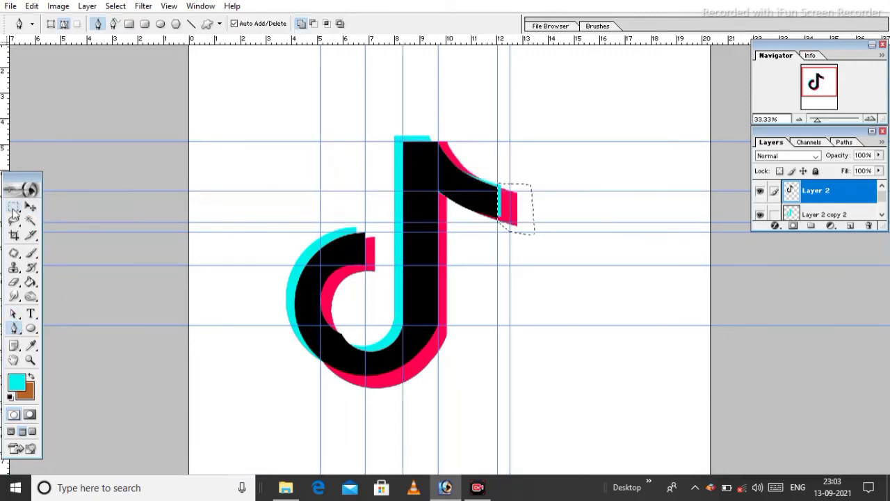
key(v)
key(f)
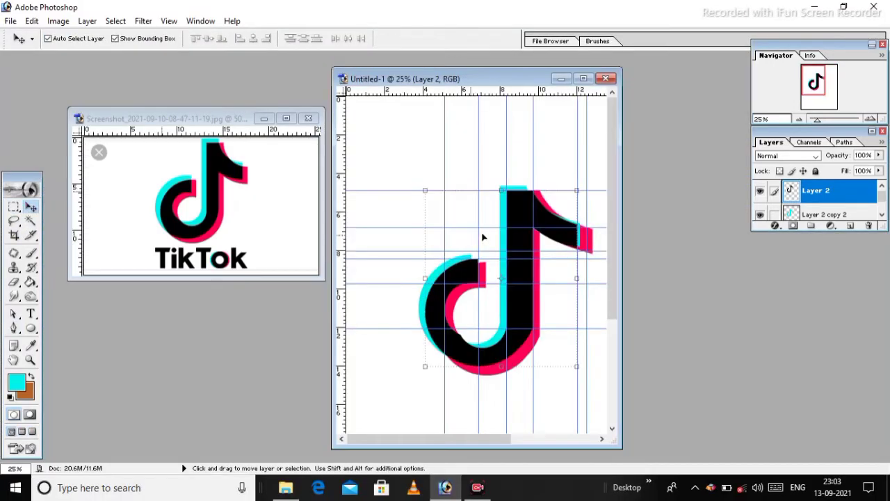
Step: Select Layer 2 copy and load a pen path around the flag tip as a selection
right_click(539, 200)
click(583, 206)
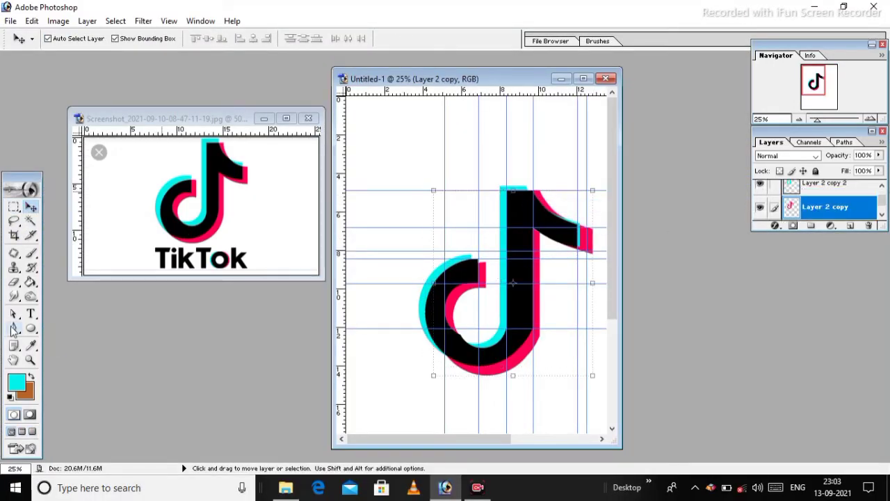
click(14, 329)
click(539, 192)
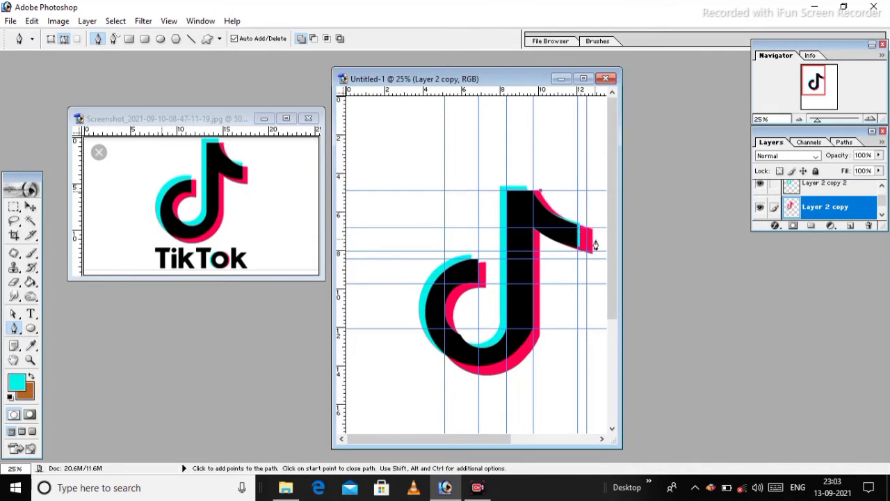
click(595, 230)
scroll(609, 211, right, 5)
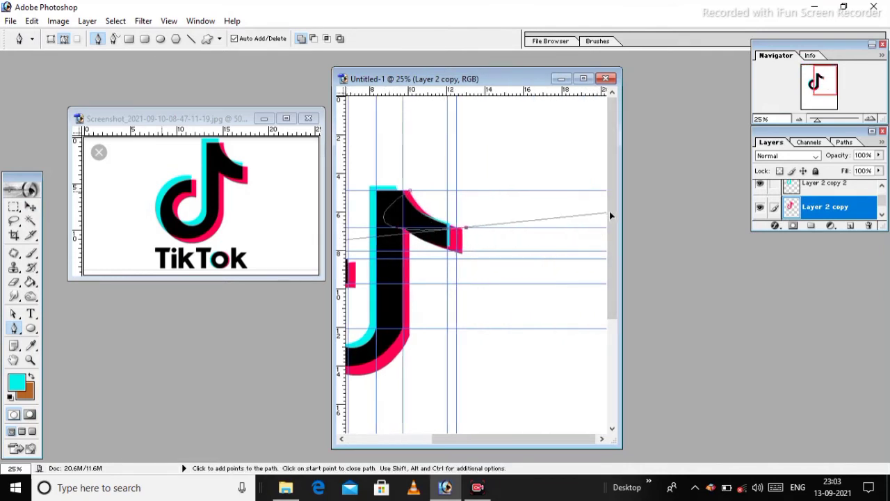
click(513, 221)
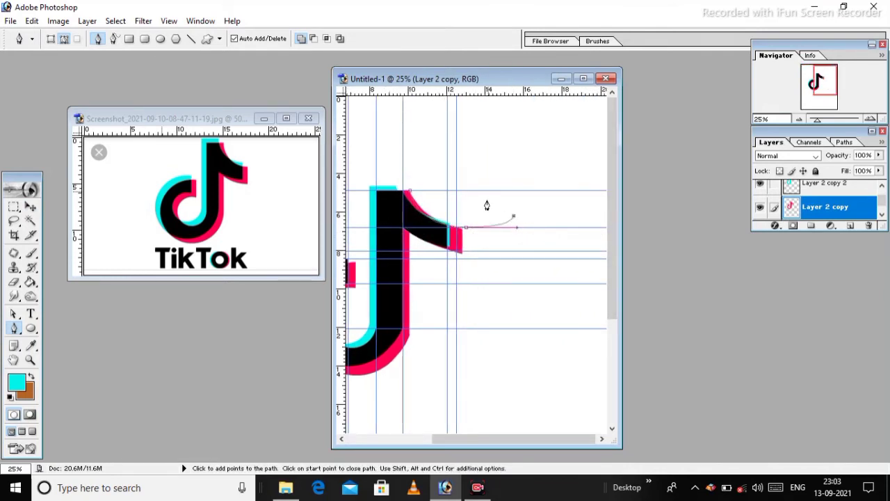
key(ctrl+Return)
Step: Zoom to 25% and free-transform the pink copy to 96.3% width
key(m)
key(ctrl+minus)
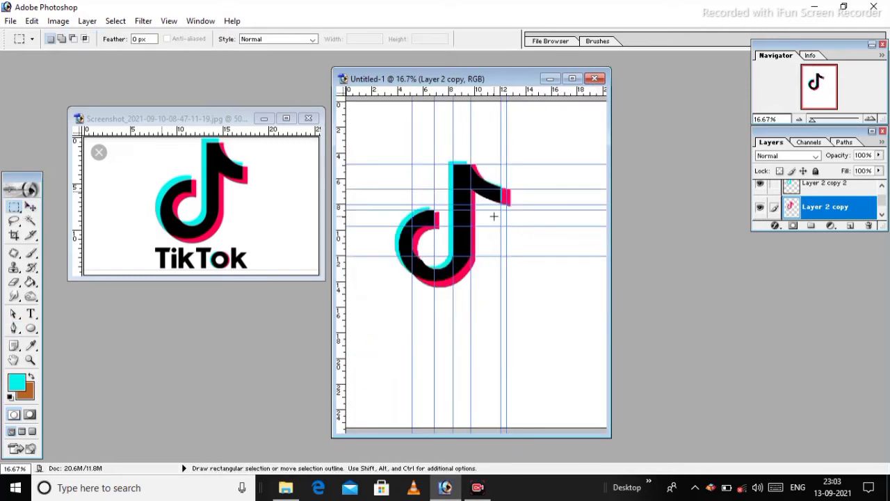
key(ctrl+plus)
key(ctrl+plus)
key(ctrl+minus)
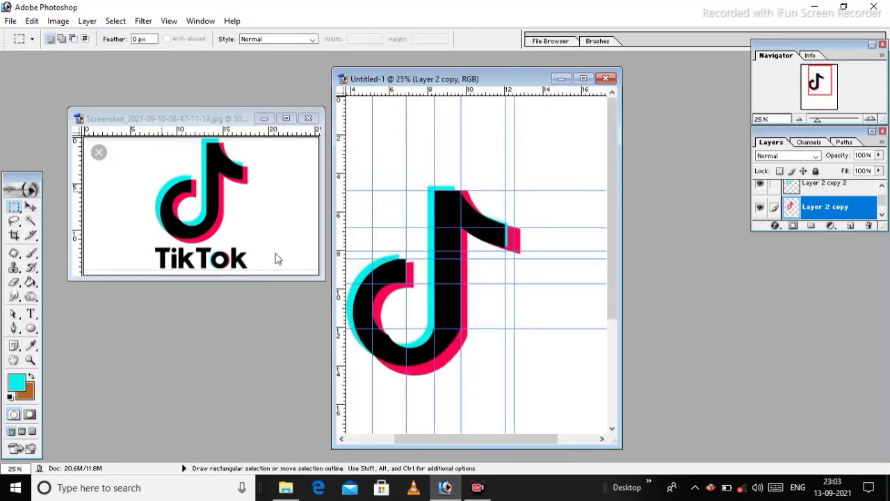
click(30, 206)
key(ctrl+t)
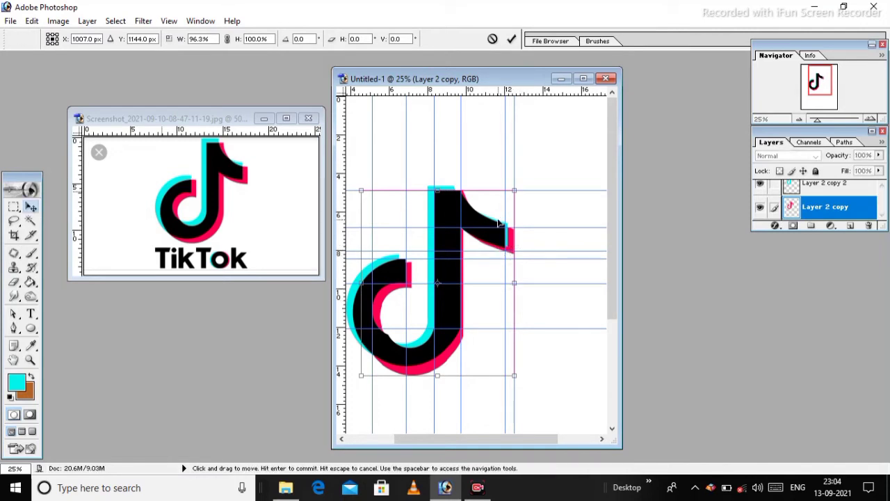
Step: Commit the pink copy's resize, duplicate the note layer, and narrow the new copy slightly from the left
key(Return)
key(ctrl+j)
key(ctrl+t)
drag(449, 190, 448, 179)
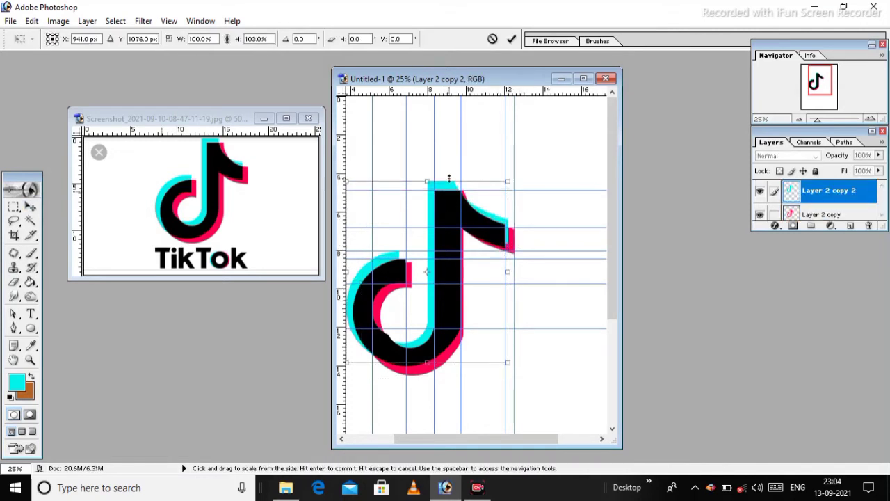
key(Return)
key(ctrl+minus)
key(ctrl+z)
key(ctrl+t)
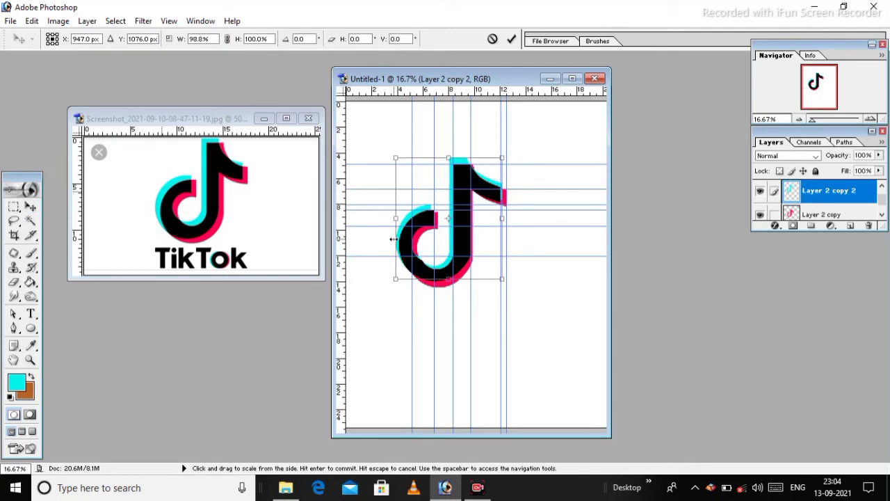
drag(390, 239, 392, 239)
key(Return)
Step: Select Layer 2 copy 2 and pull its right edge in slightly
click(463, 244)
right_click(463, 244)
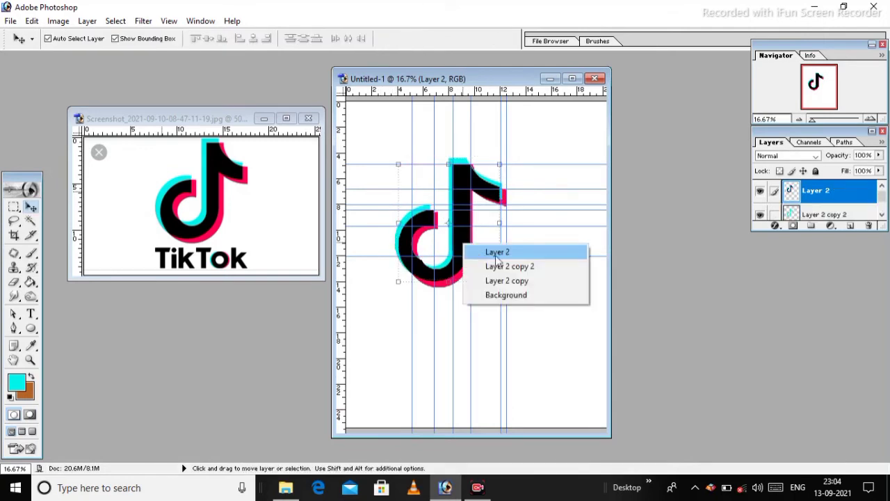
click(468, 247)
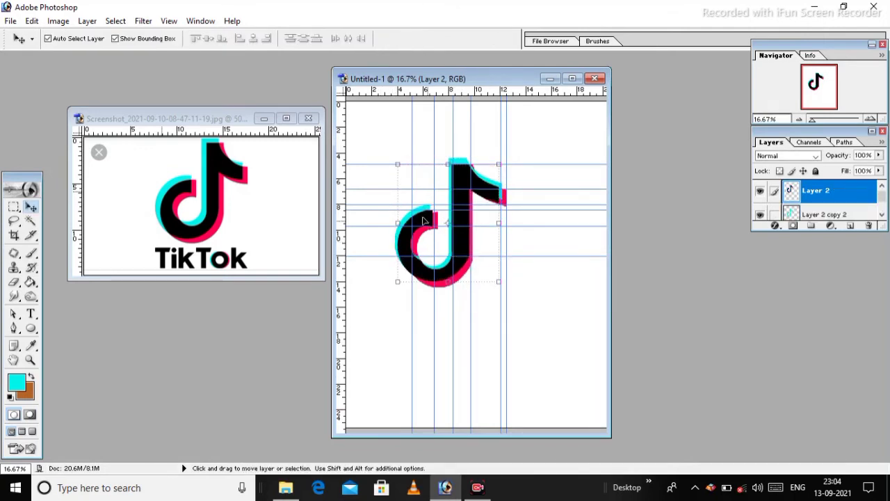
click(477, 151)
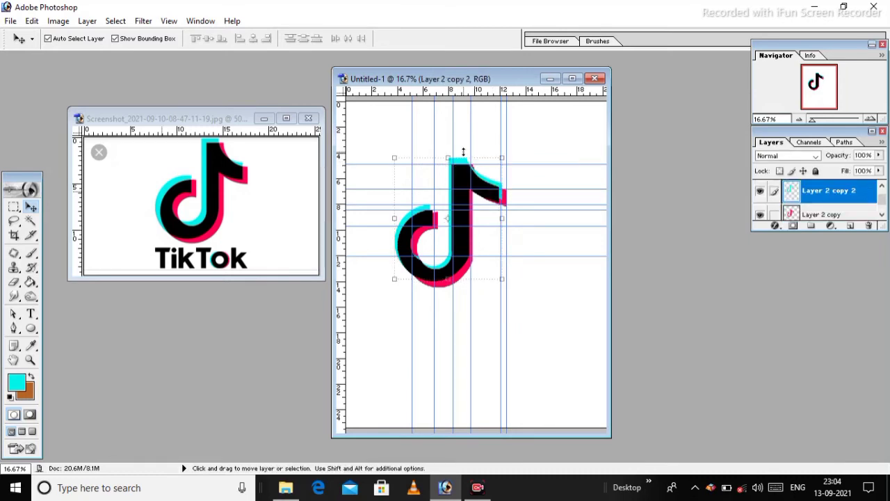
key(ctrl+plus)
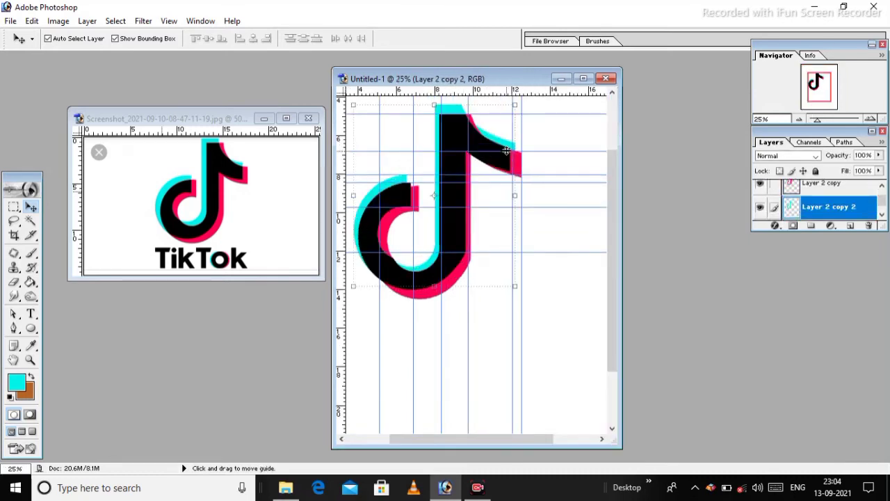
key(ctrl+t)
drag(514, 195, 511, 195)
key(Return)
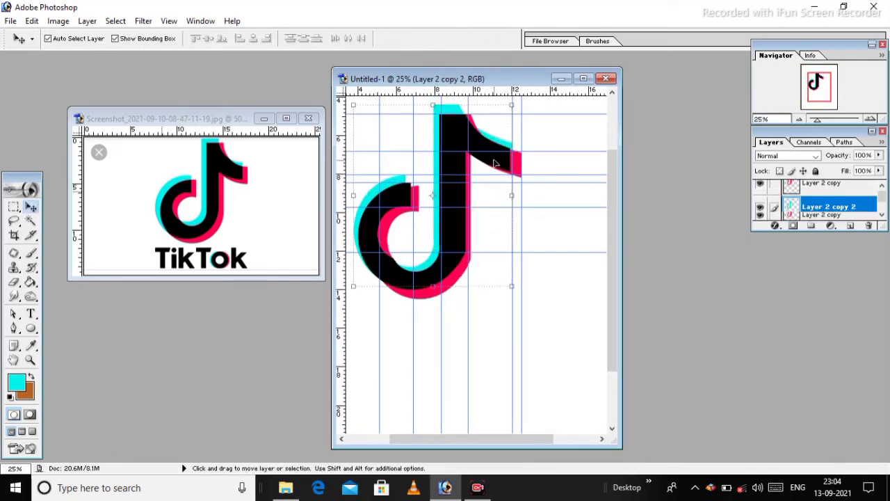
Step: Apply an unchanged transform to Layer 2 and zoom back out to the whole glyph
click(494, 163)
key(ctrl+t)
key(Return)
key(ctrl+minus)
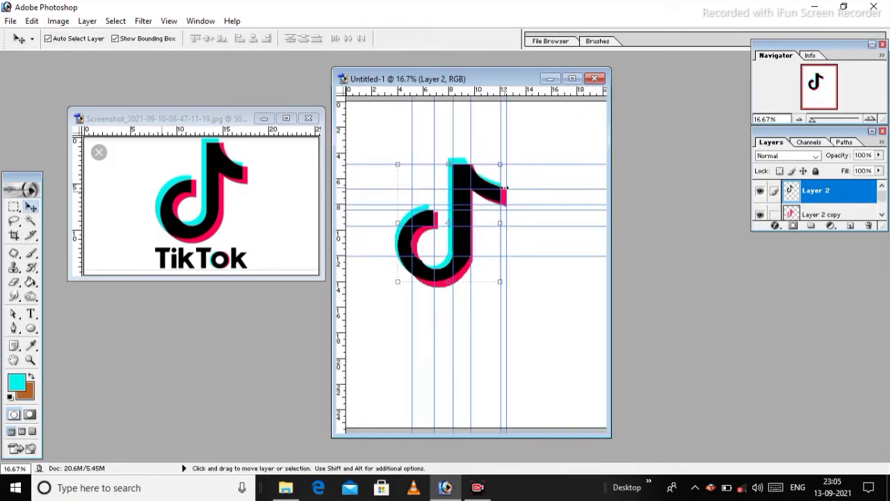
click(541, 292)
right_click(543, 313)
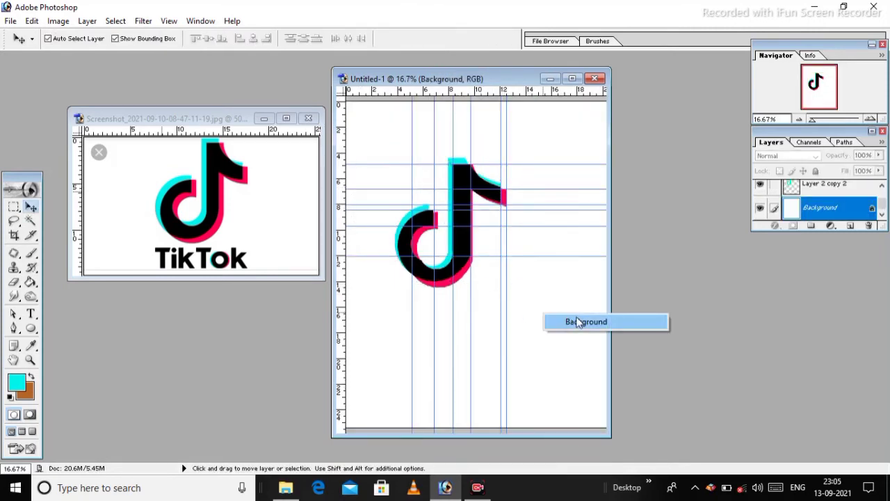
Step: Fill the Background layer with dark gray #585858
click(576, 321)
click(30, 281)
click(16, 381)
text(88)
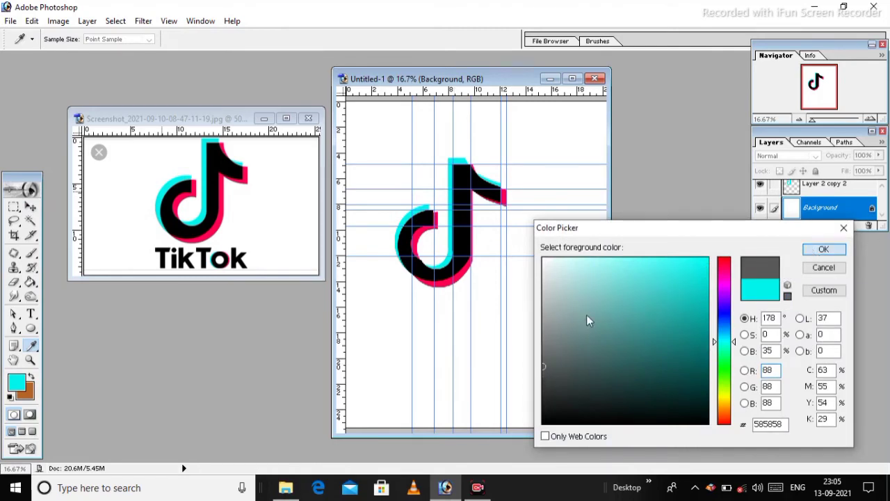
key(Return)
click(587, 321)
Step: Link Layer 2 copy with Layer 2 copy 2 and shift it slightly to refine the colour offset
key(v)
key(ctrl+minus)
key(ctrl+plus)
key(ctrl+plus)
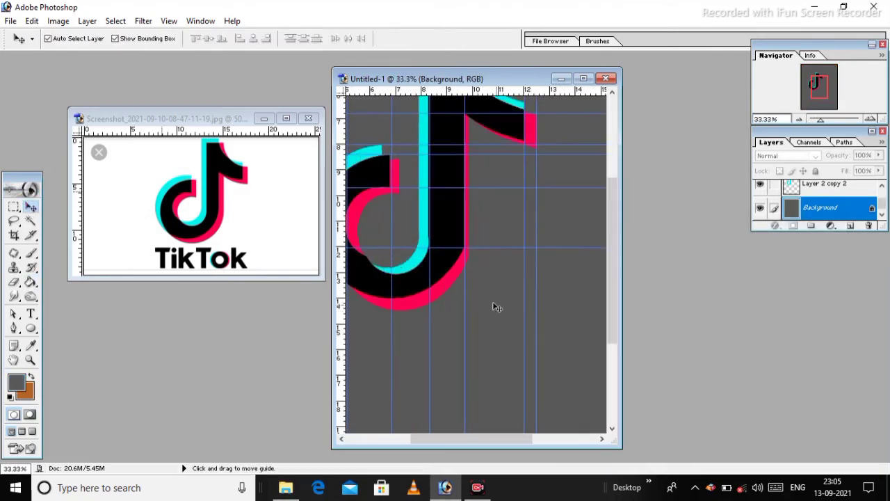
right_click(447, 282)
click(463, 289)
key(ctrl+minus)
key(ctrl+minus)
key(ctrl+minus)
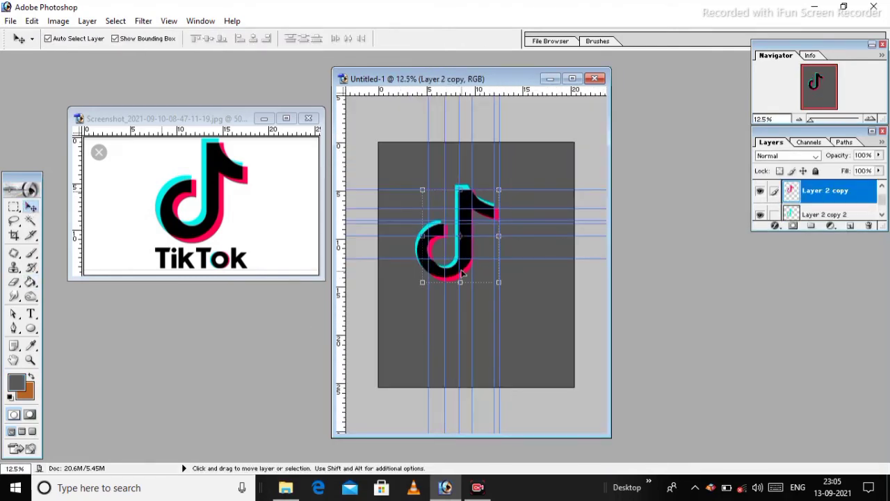
right_click(461, 270)
click(480, 287)
right_click(453, 266)
click(477, 272)
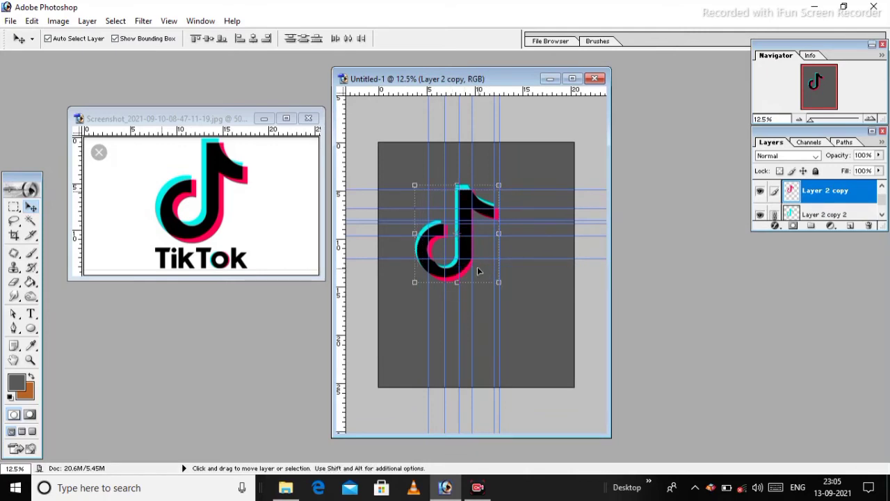
mouse_move(477, 271)
mouse_down()
mouse_move(490, 278)
mouse_move(477, 282)
mouse_up()
Step: Settle the view zoom at about 17%
key(ctrl+plus)
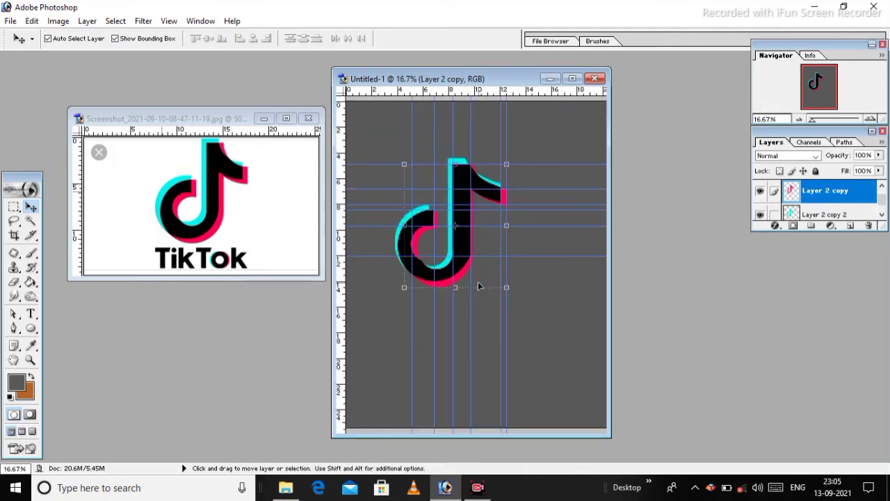
key(ctrl+plus)
drag(812, 119, 813, 119)
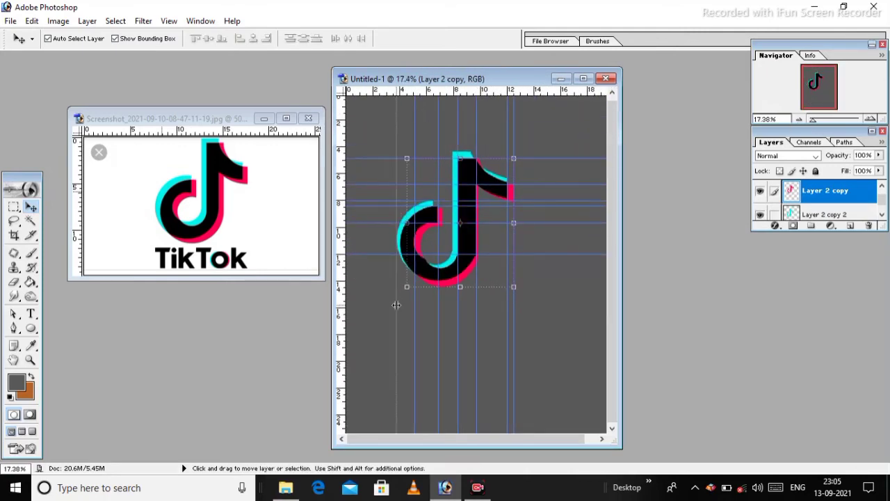
click(30, 314)
Step: Type black 'Tik Tok' text below the note glyph
click(397, 337)
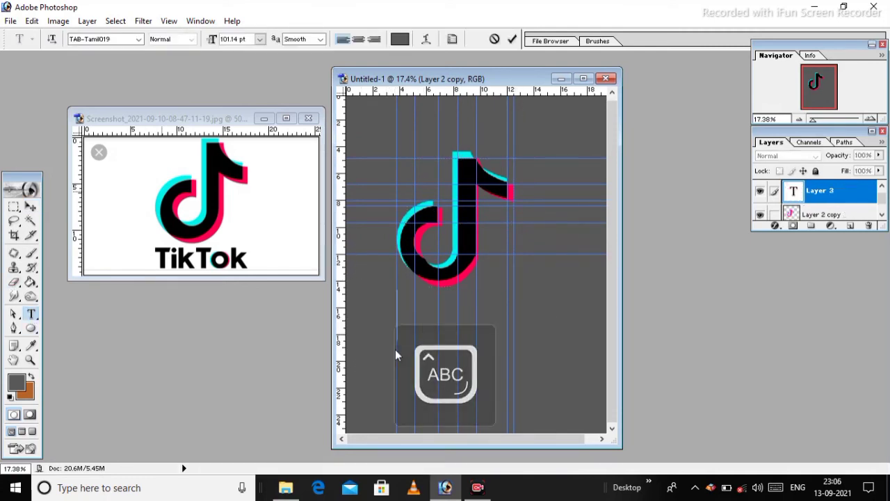
click(400, 39)
click(815, 251)
text(T)
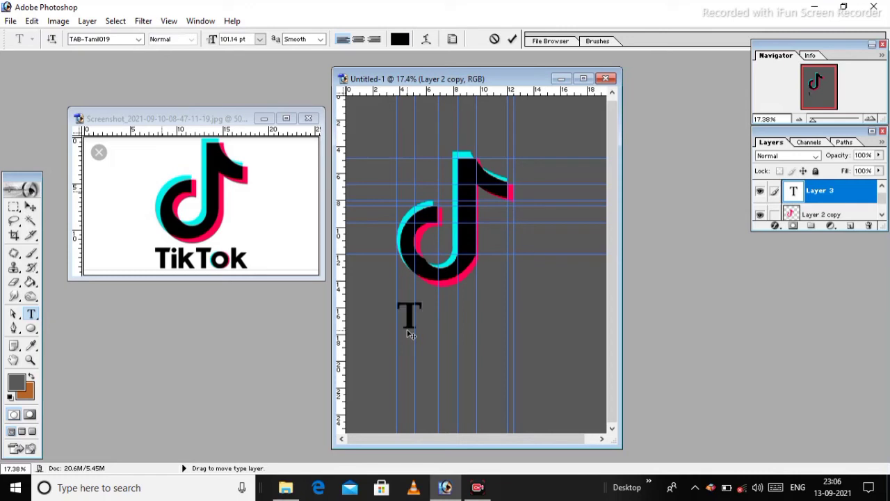
key(Caps_Lock)
key(Caps_Lock)
text(ik T)
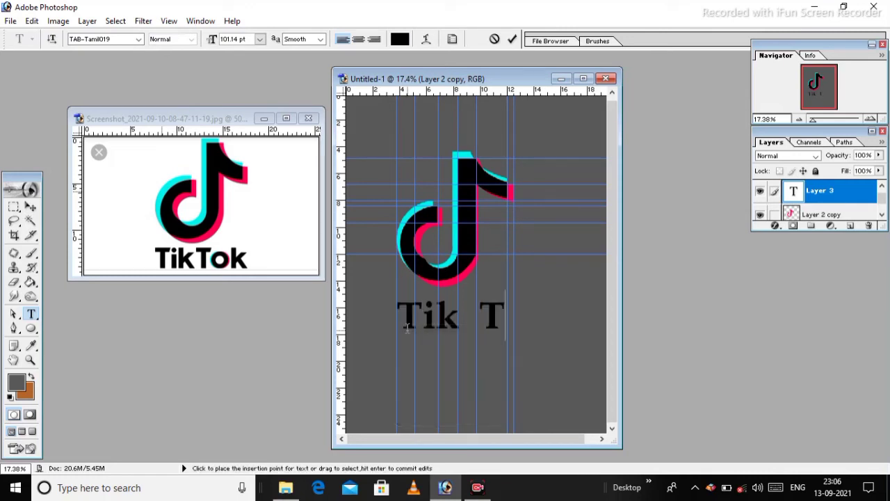
key(Caps_Lock)
text(ok)
Step: Set the Tik Tok text font to ITC Franklin Gothic Medium and commit it
key(ctrl+a)
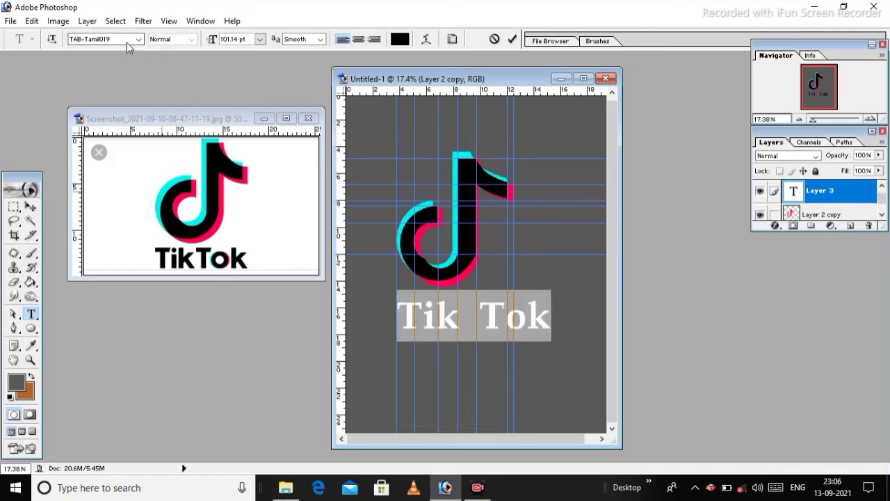
click(125, 38)
key(Up)
key(Up)
key(Up)
key(Up)
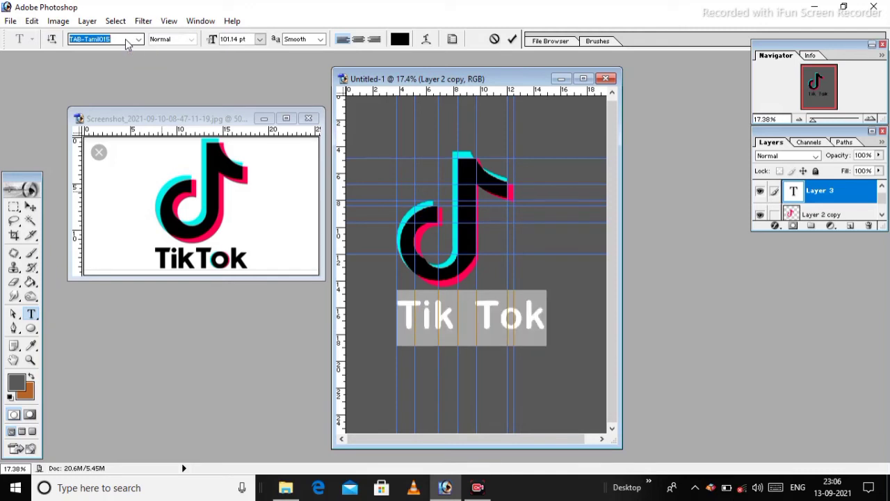
key(Up)
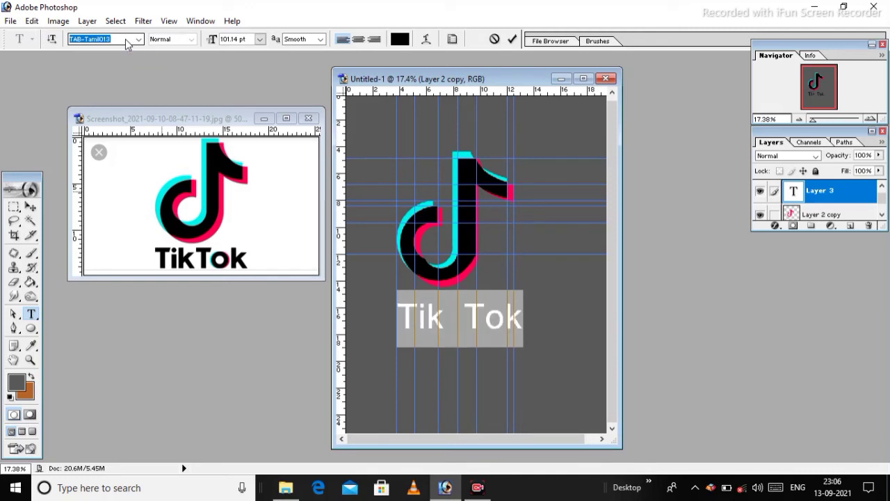
key(Up)
key(Up)
key(Up)
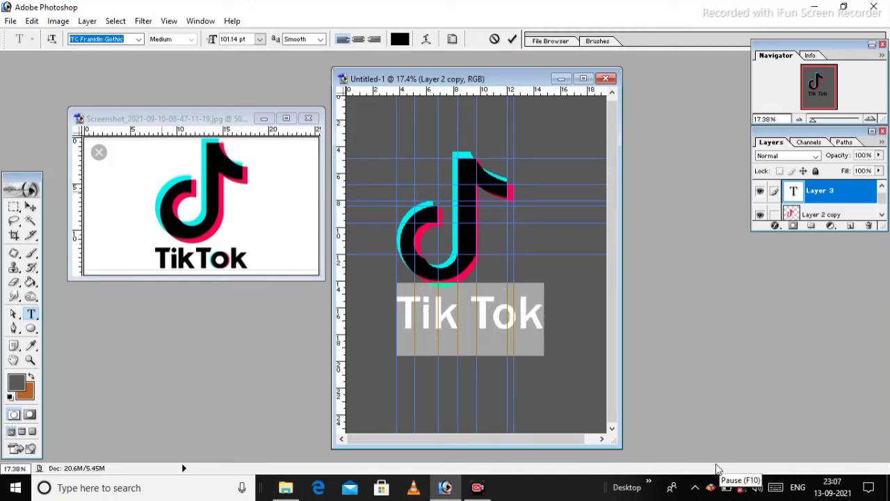
click(512, 38)
Step: Scale the Tik Tok text down to about 80%
click(31, 208)
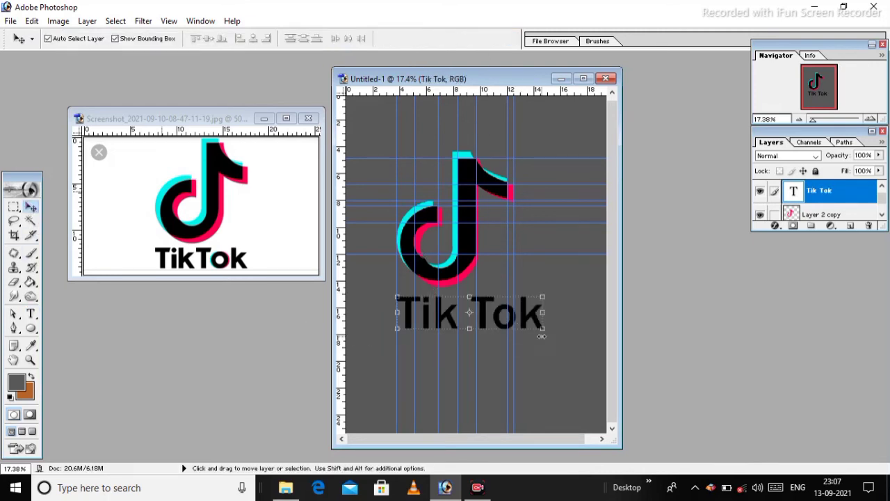
drag(545, 333, 464, 325)
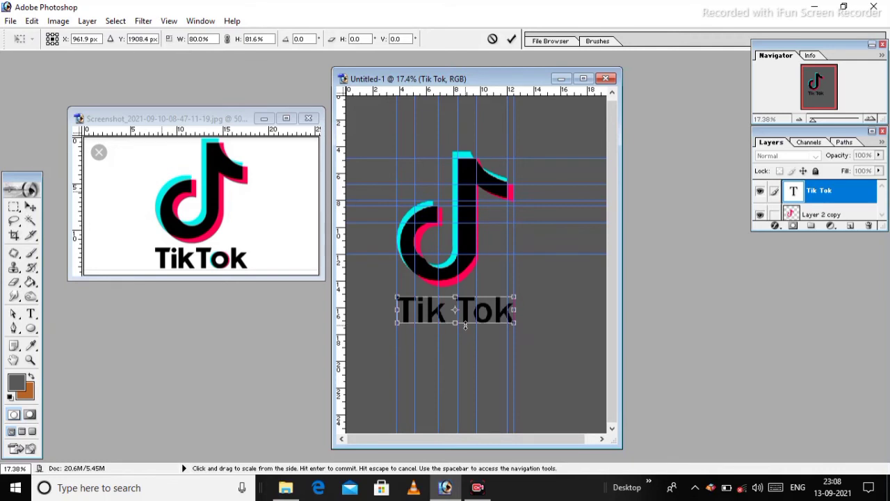
key(Return)
Step: Add a pink (FE0151) 'o' text layer below the wordmark
key(t)
click(377, 394)
text(0)
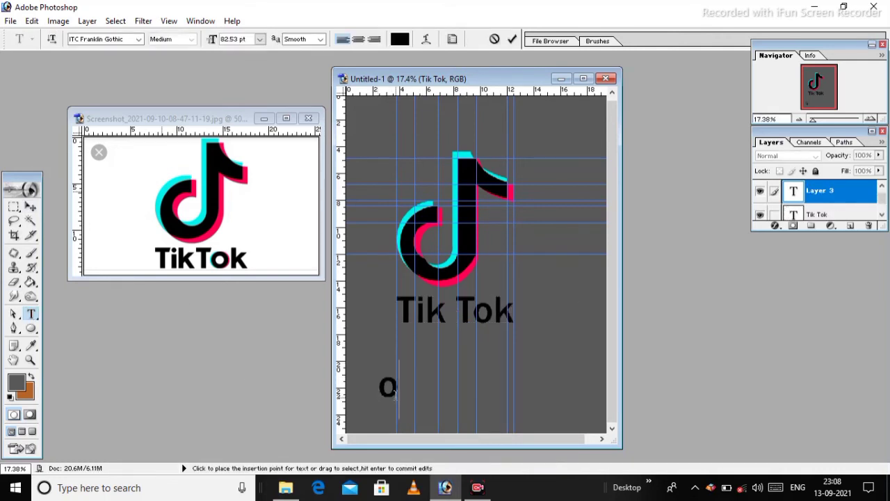
key(ctrl+a)
click(400, 39)
click(696, 244)
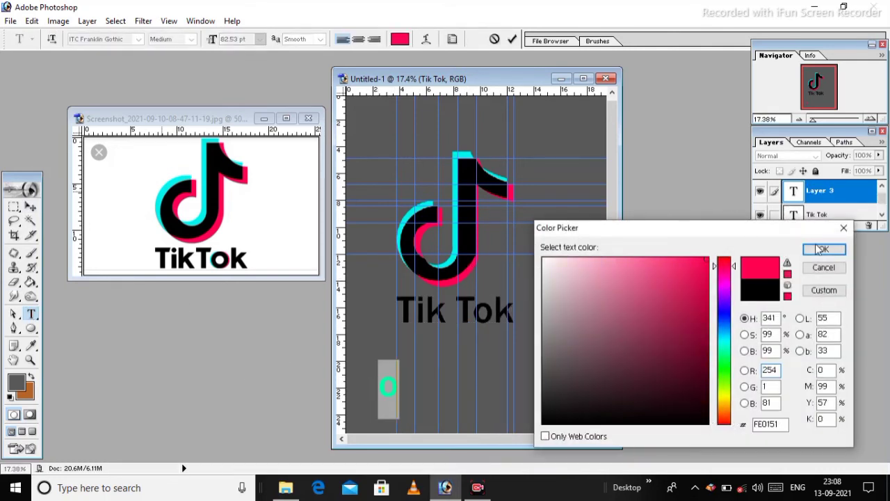
click(822, 248)
click(30, 281)
Step: Move the pink o beneath the Tik Tok layer and widen it over Tok's o
key(v)
key(ctrl+plus)
key(f)
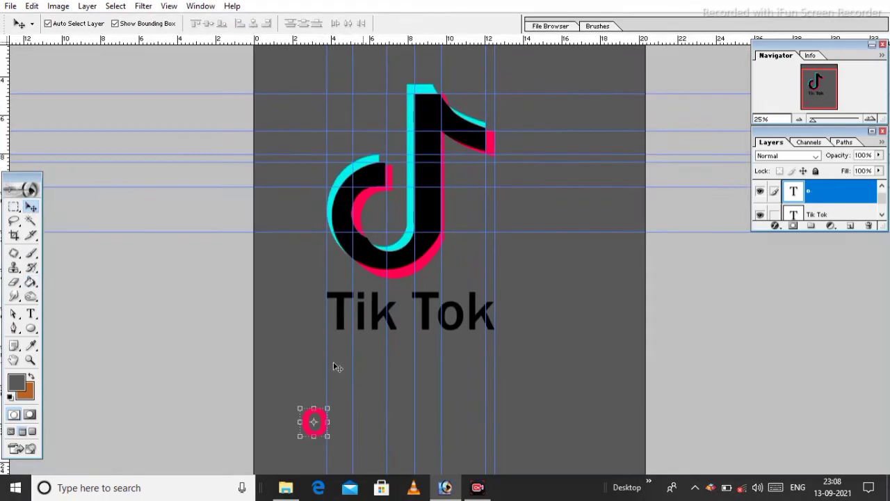
key(ctrl+bracketleft)
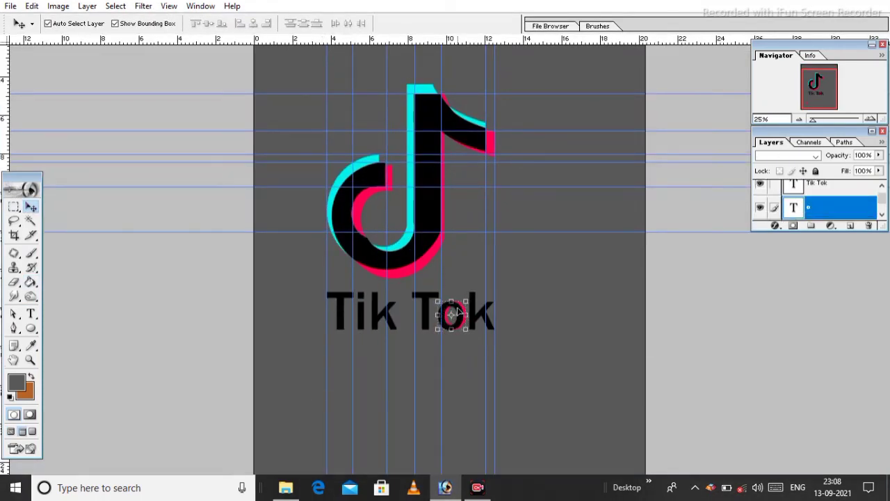
drag(464, 315, 457, 319)
key(Return)
Step: Zoom out to 16.67% and duplicate the pink o layer
key(ctrl+minus)
key(f)
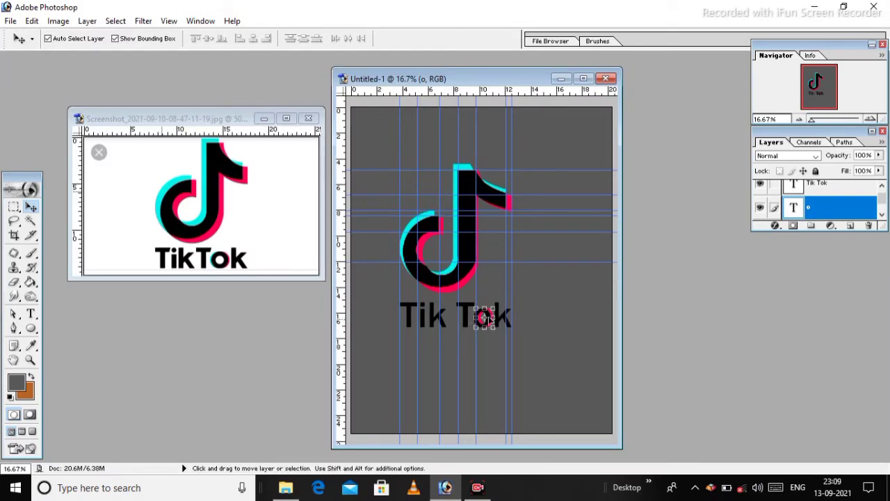
key(ctrl+j)
key(ctrl+plus)
key(ctrl+plus)
key(ctrl+plus)
Step: Rasterize the o copy and fill it with cyan
click(31, 346)
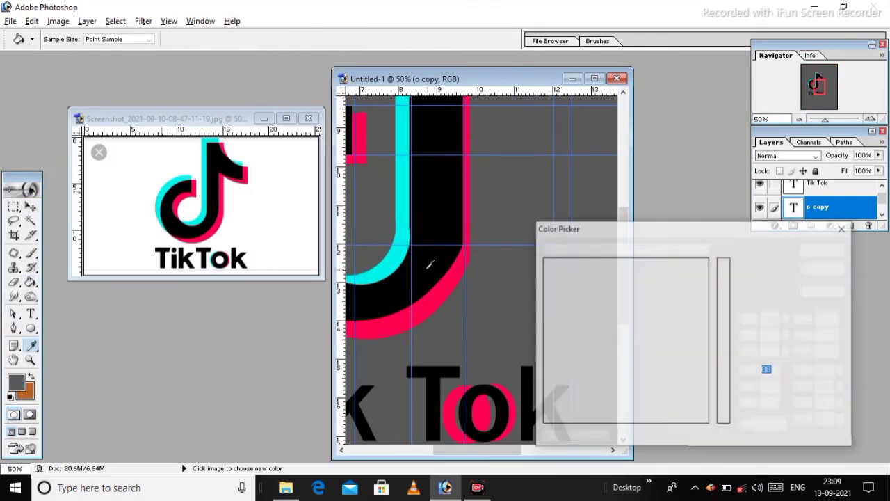
click(17, 381)
click(402, 208)
click(822, 250)
key(g)
click(445, 402)
key(Return)
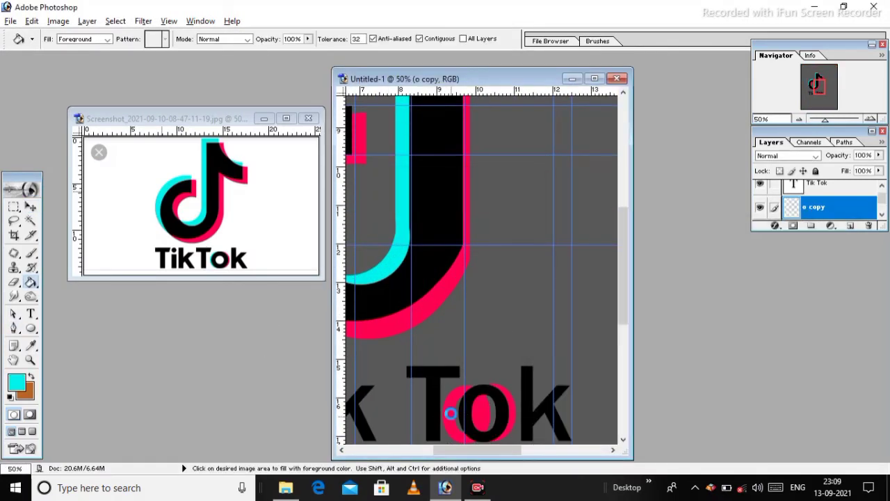
click(451, 413)
Step: Offset the cyan o against the pink o and reorder it in the layer stack
click(30, 207)
drag(458, 402, 468, 402)
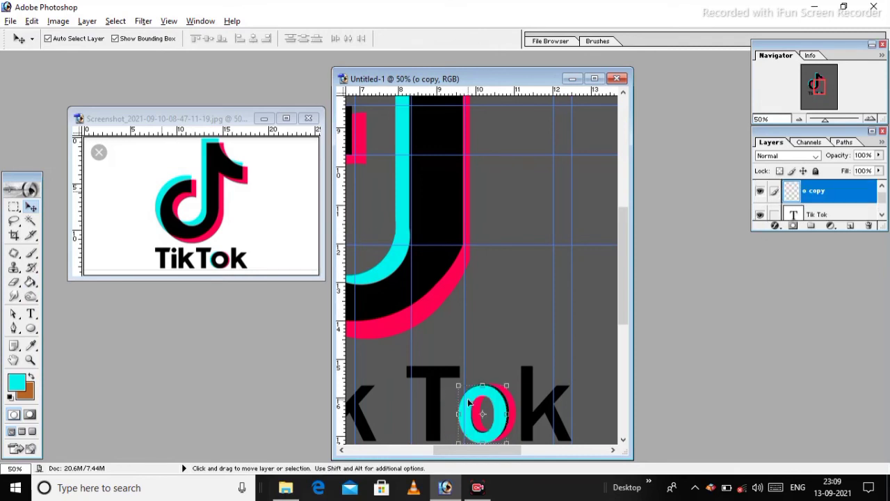
key(ctrl+bracketright)
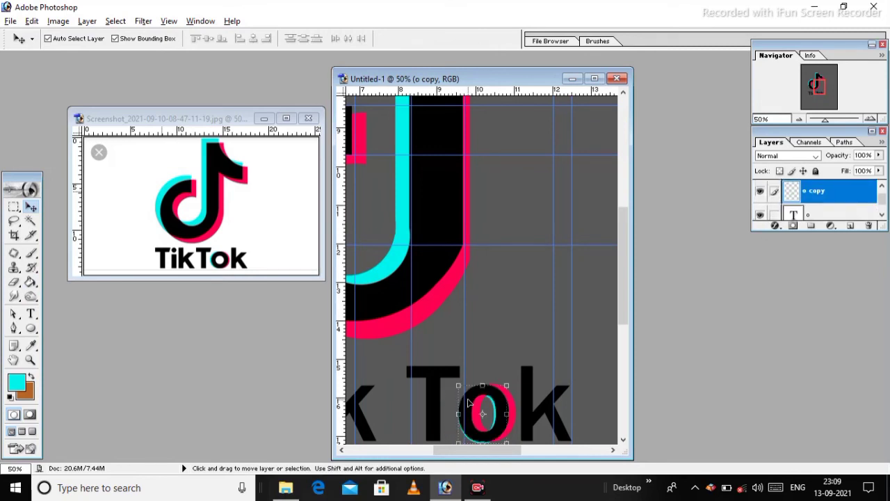
key(ctrl+plus)
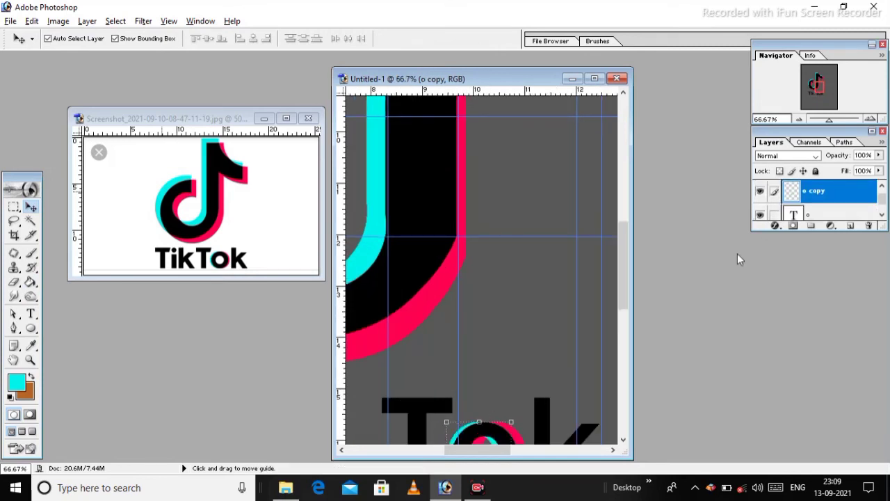
click(819, 93)
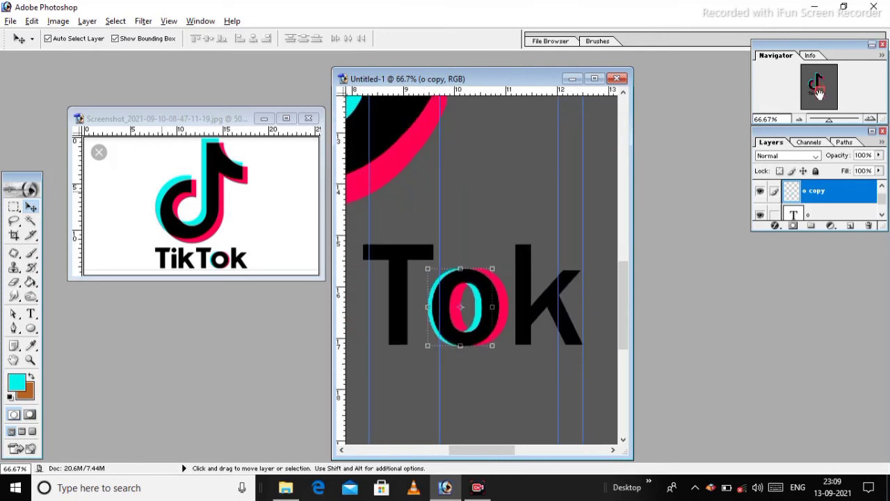
Step: Erase the excess pink inside the o on the pink o layer
click(14, 281)
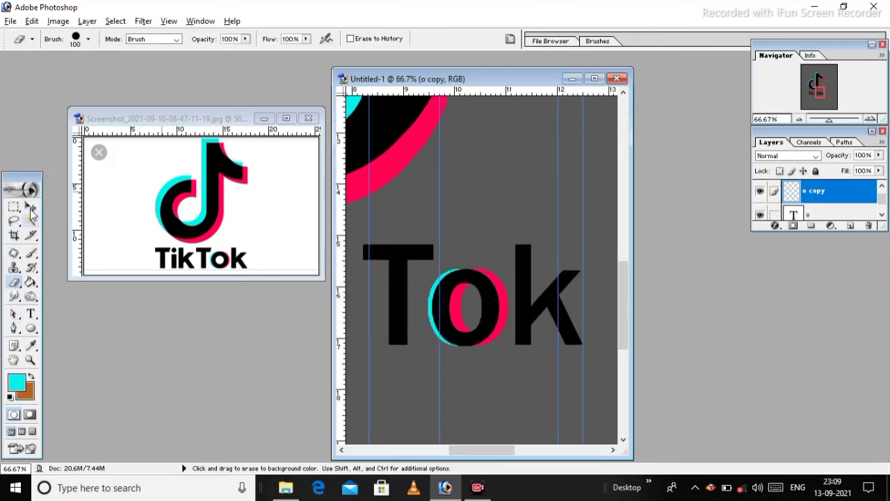
ctrl+right_click(503, 306)
click(518, 314)
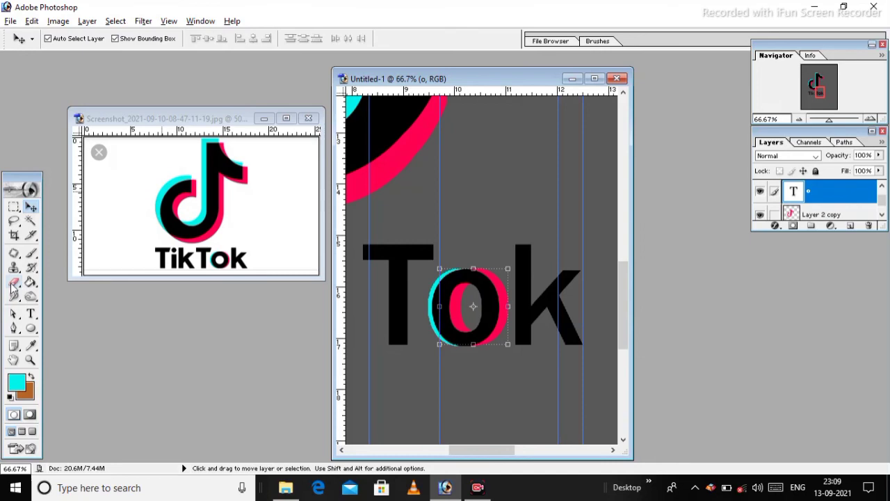
click(465, 300)
Step: Return to the Move tool and zoom out to 25% to see the whole logo
key(v)
click(431, 405)
key(ctrl+minus)
key(ctrl+minus)
key(ctrl+minus)
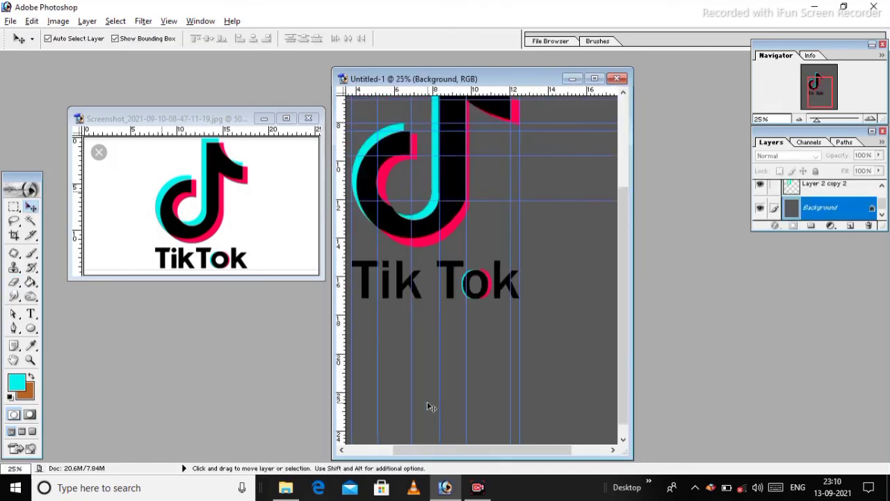
key(ctrl+minus)
key(ctrl+minus)
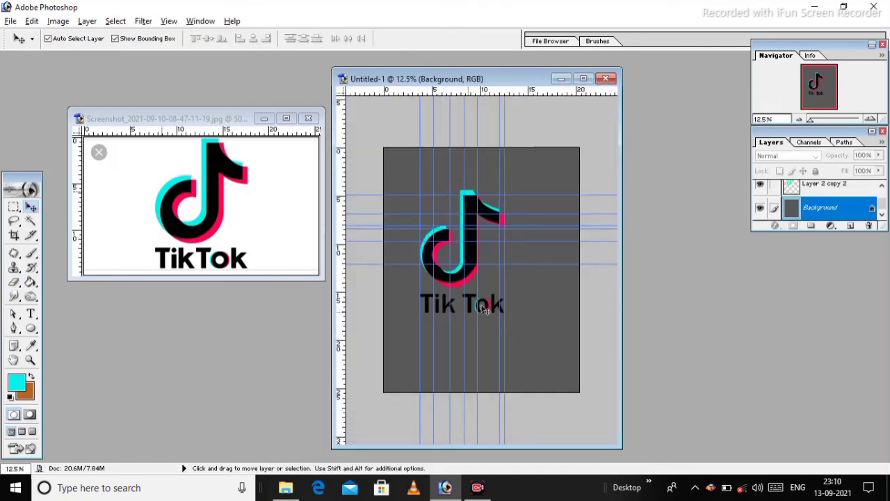
key(ctrl+plus)
click(451, 283)
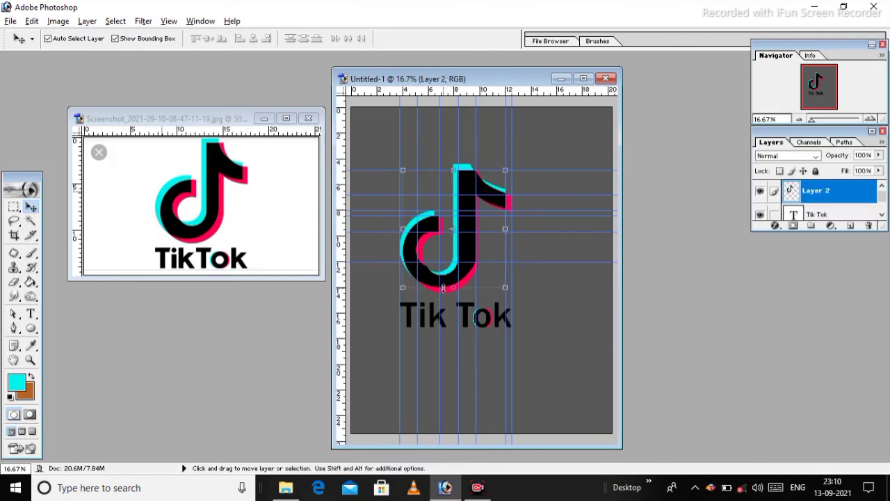
key(ctrl+minus)
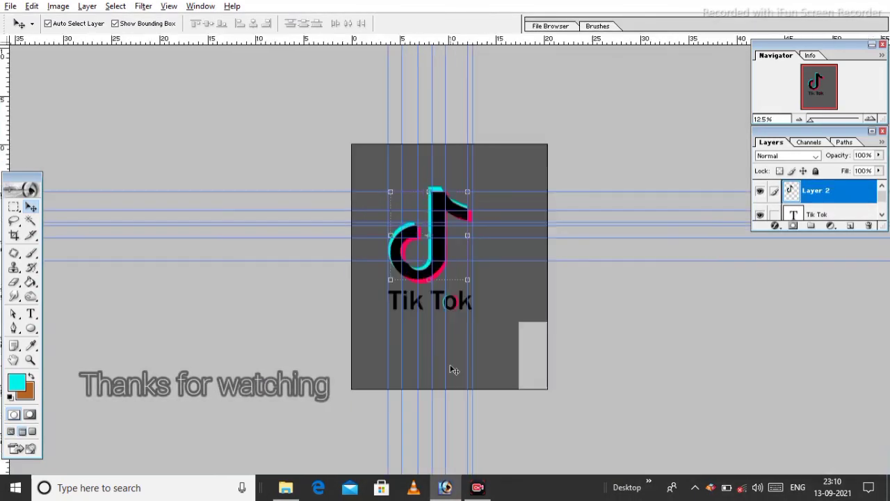
key(ctrl+minus)
key(ctrl+minus)
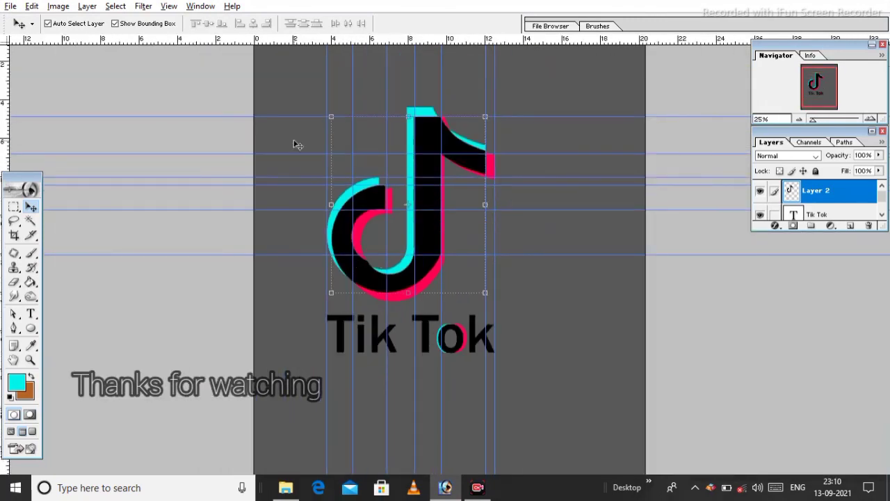
Step: Inspect the layers stacked under the note glyph, selecting Layer 2 copy 2
right_click(343, 202)
click(365, 230)
right_click(367, 198)
click(379, 203)
right_click(363, 221)
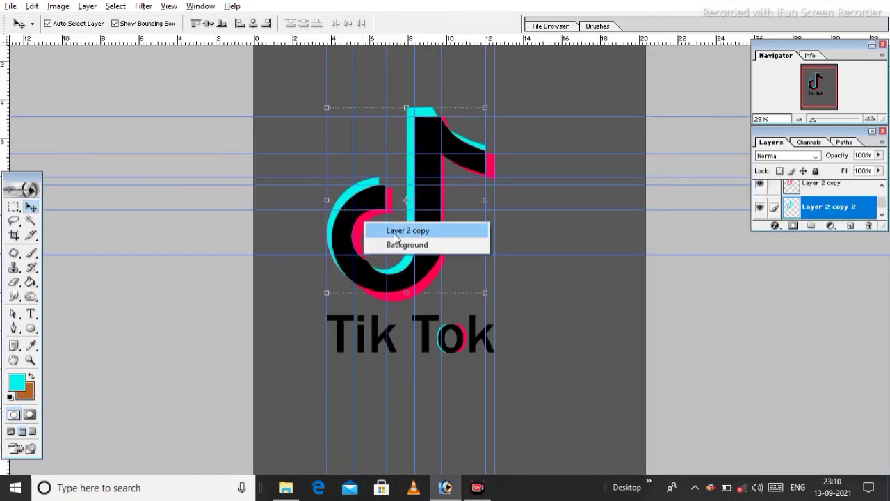
click(379, 230)
Step: Inspect the layers under the Tok text and select the Tik Tok text layer
right_click(375, 331)
click(389, 330)
right_click(461, 331)
click(479, 338)
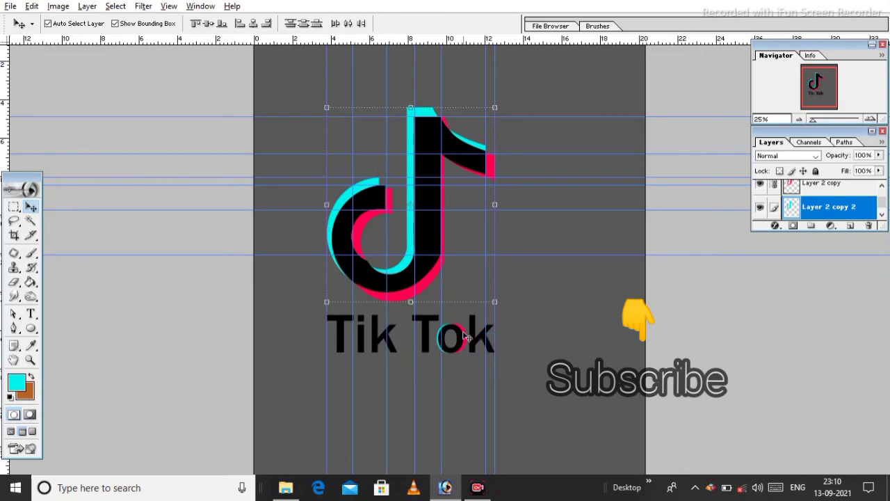
right_click(463, 333)
click(491, 343)
right_click(438, 338)
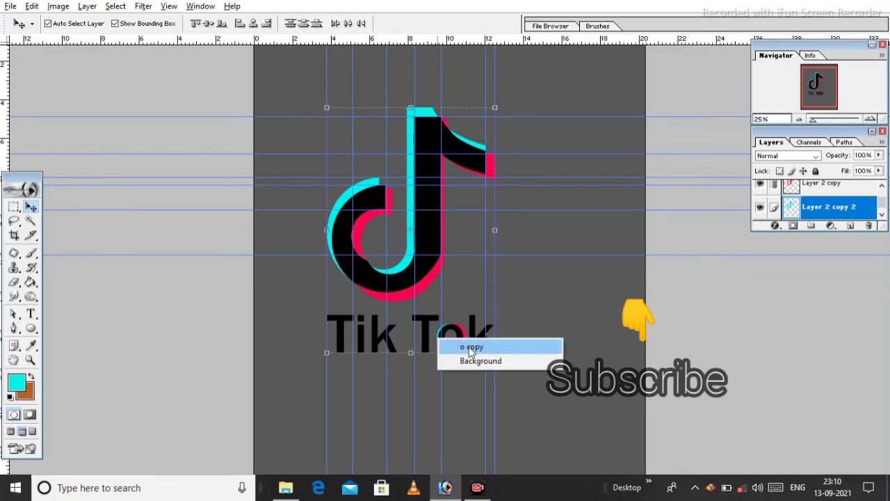
click(470, 344)
Step: Step back through history at 16.67% zoom to move the guides off the logo
key(ctrl+minus)
click(501, 331)
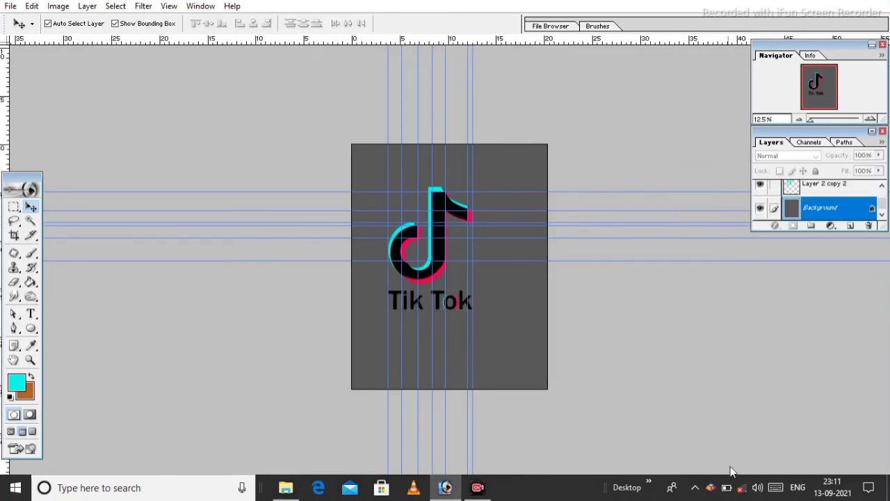
key(ctrl+plus)
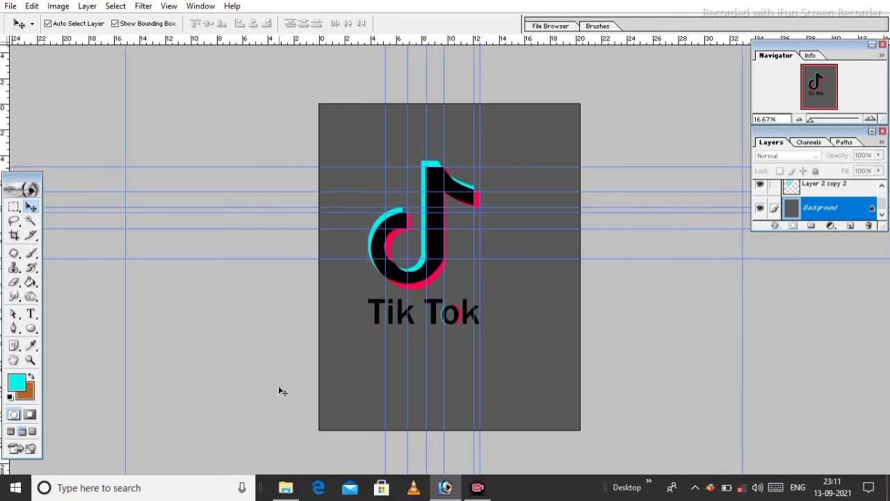
key(ctrl+alt+z)
key(ctrl+alt+z)
key(ctrl+alt+z)
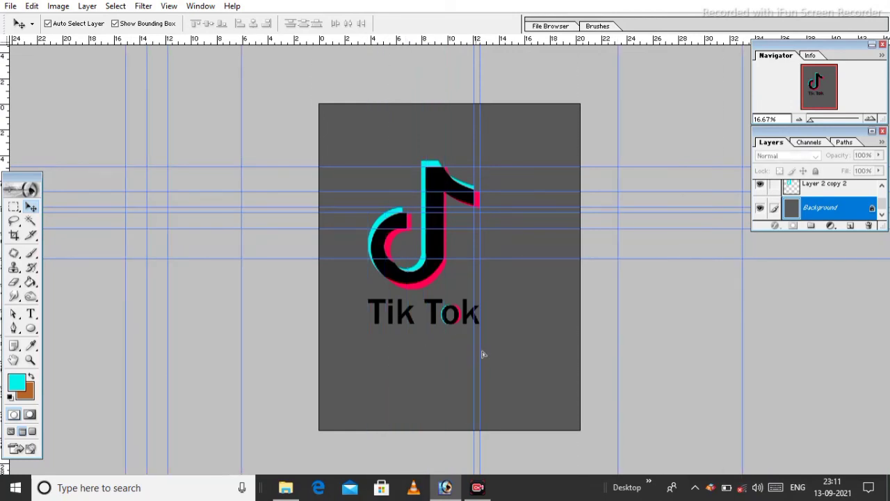
key(ctrl+alt+z)
key(ctrl+alt+z)
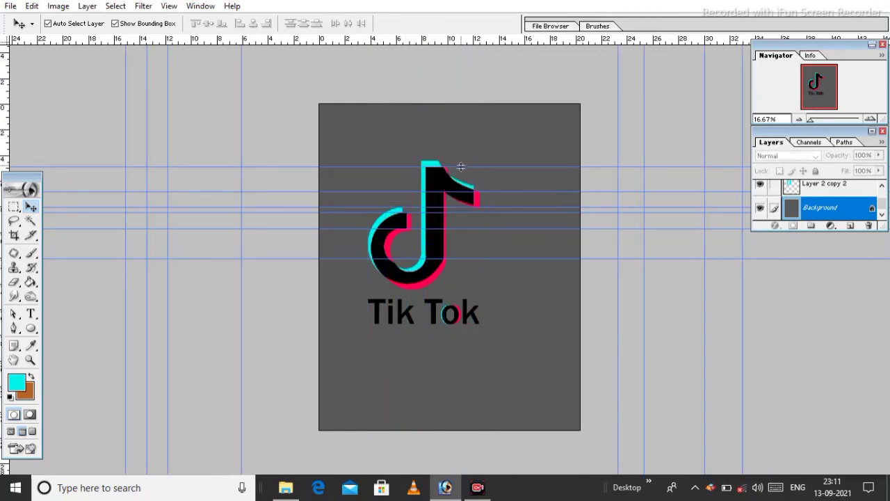
key(ctrl+alt+z)
key(ctrl+alt+z)
key(ctrl+alt+z)
key(ctrl+alt+z)
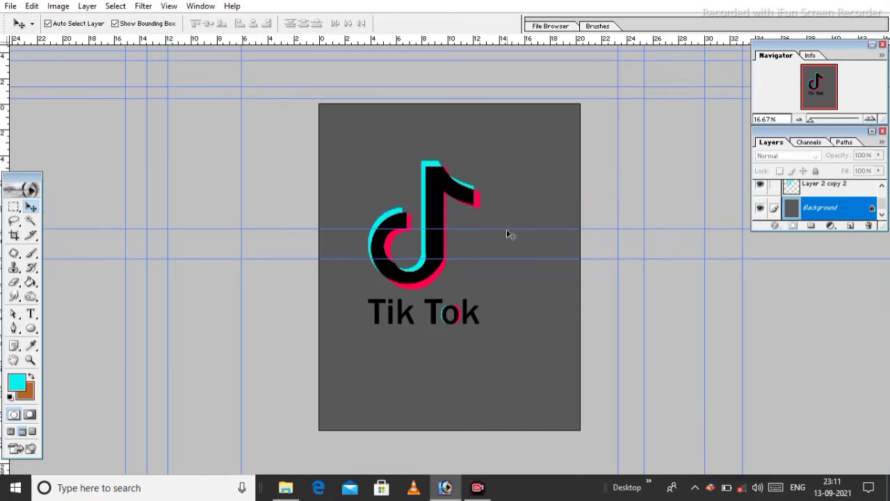